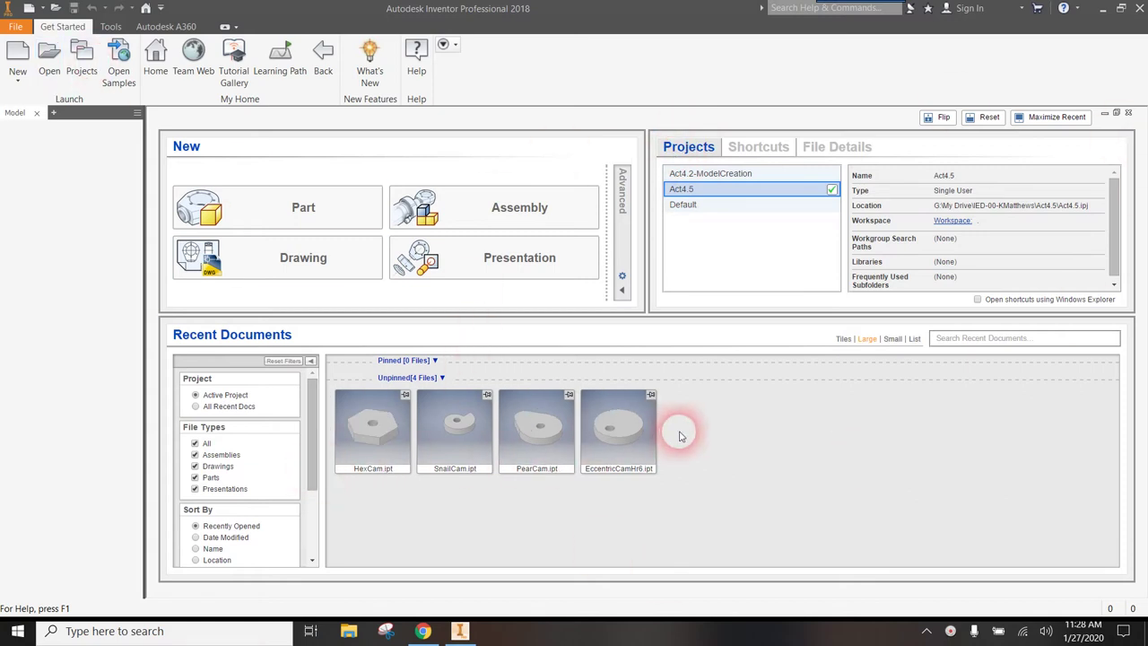
# Open EccentricCamHr6.ipt from the Recent Documents thumbnails
pyautogui.moveTo(438, 441)
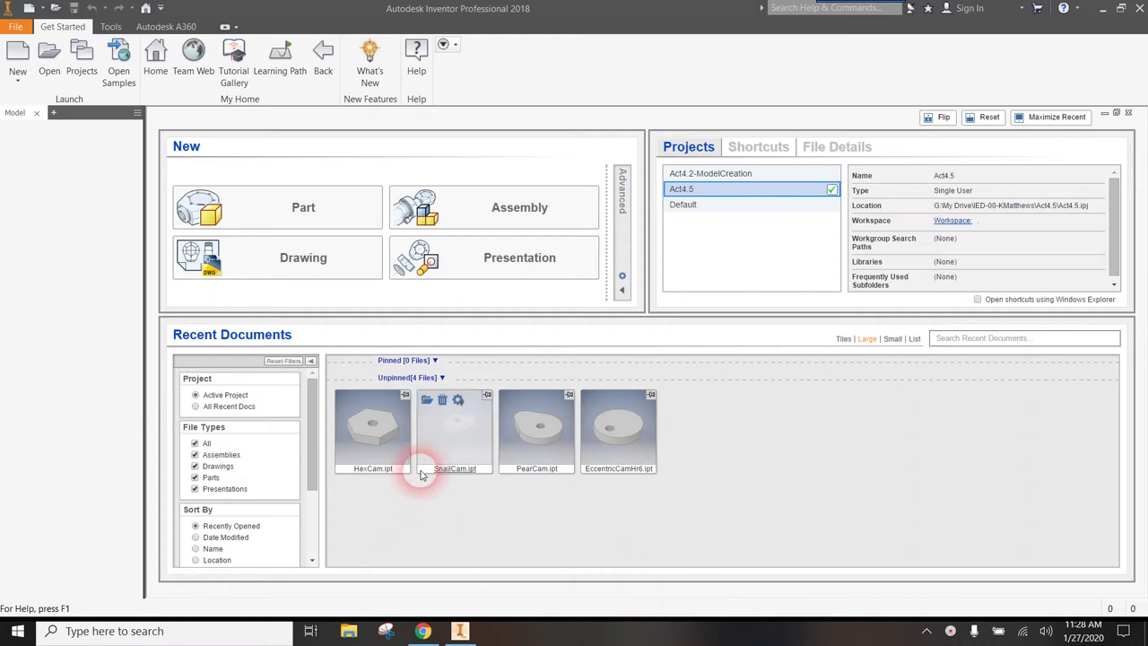
pyautogui.moveTo(635, 431)
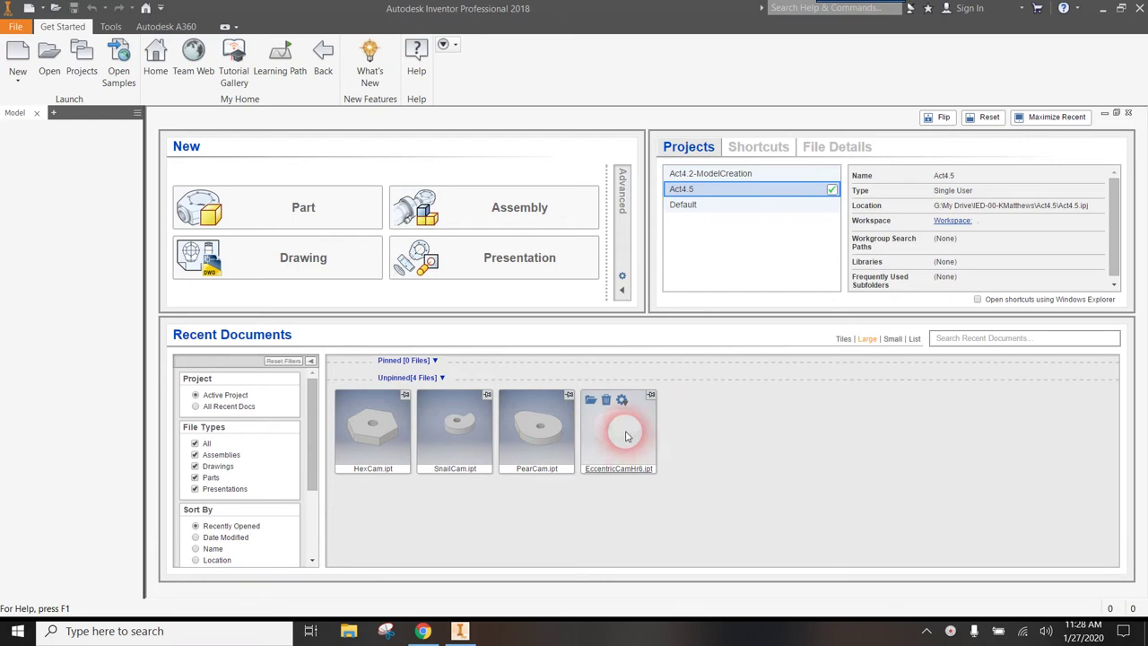
pyautogui.click(626, 436)
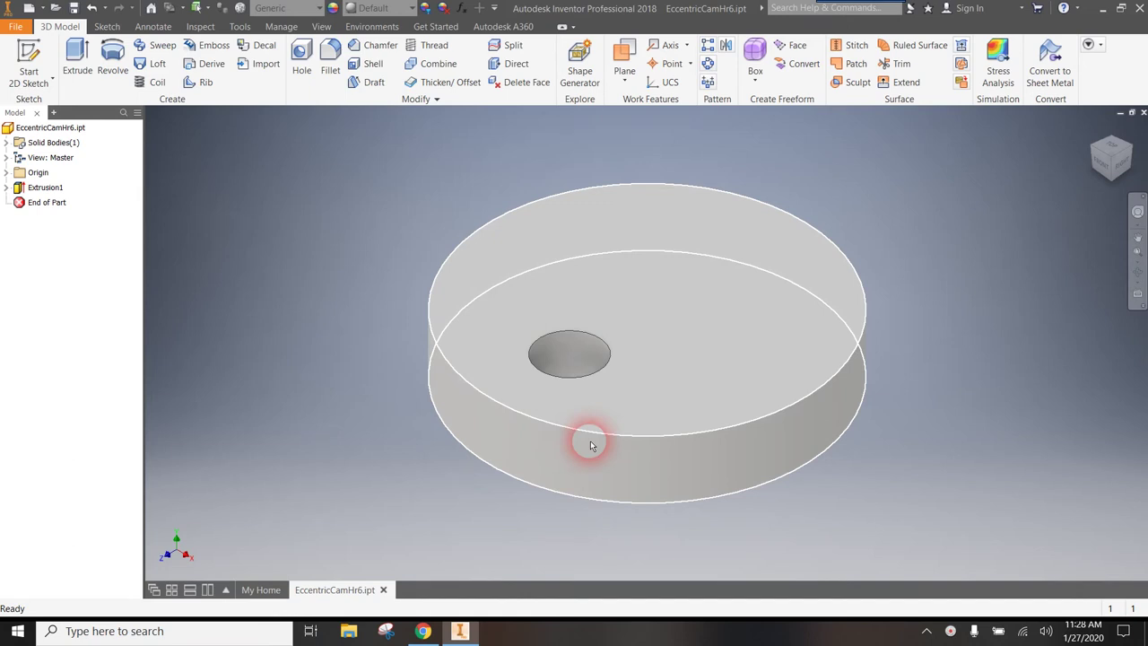
# In the Parameters table, change the equation of user parameter d to 1.5 and apply it
pyautogui.click(461, 10)
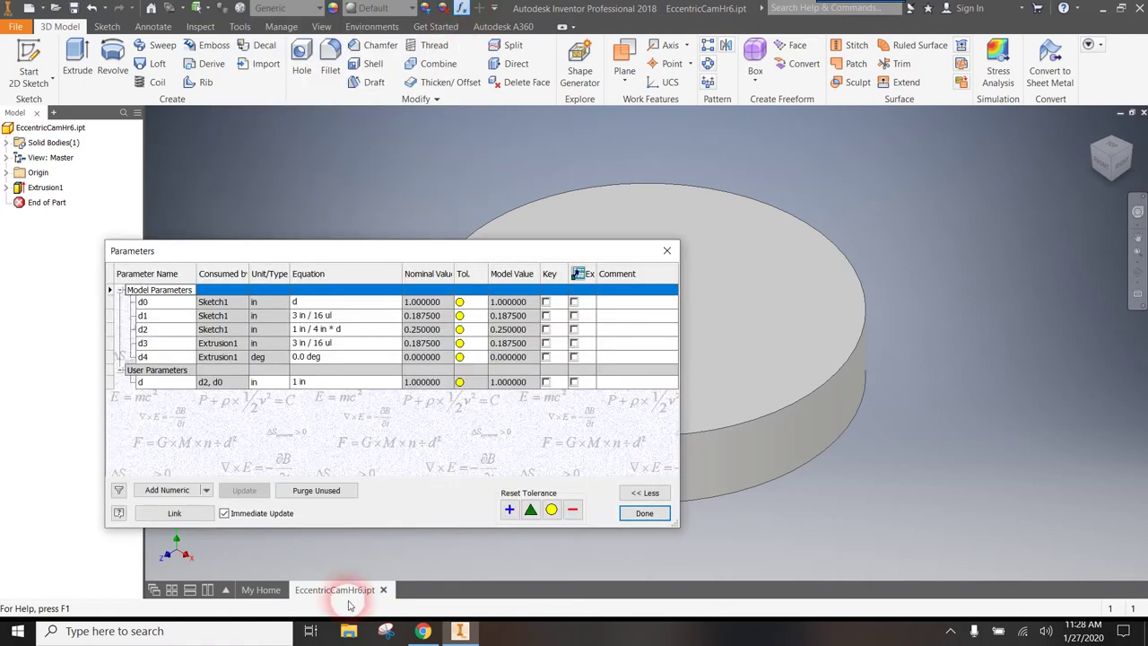
pyautogui.click(318, 384)
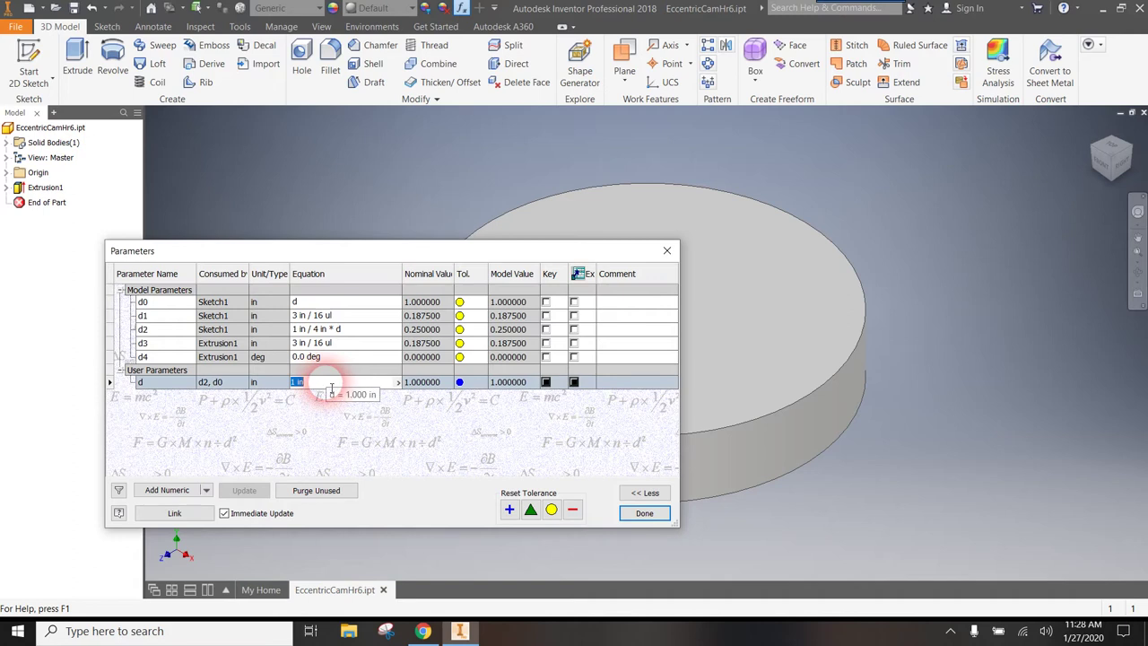
pyautogui.write('2')
pyautogui.click(325, 383)
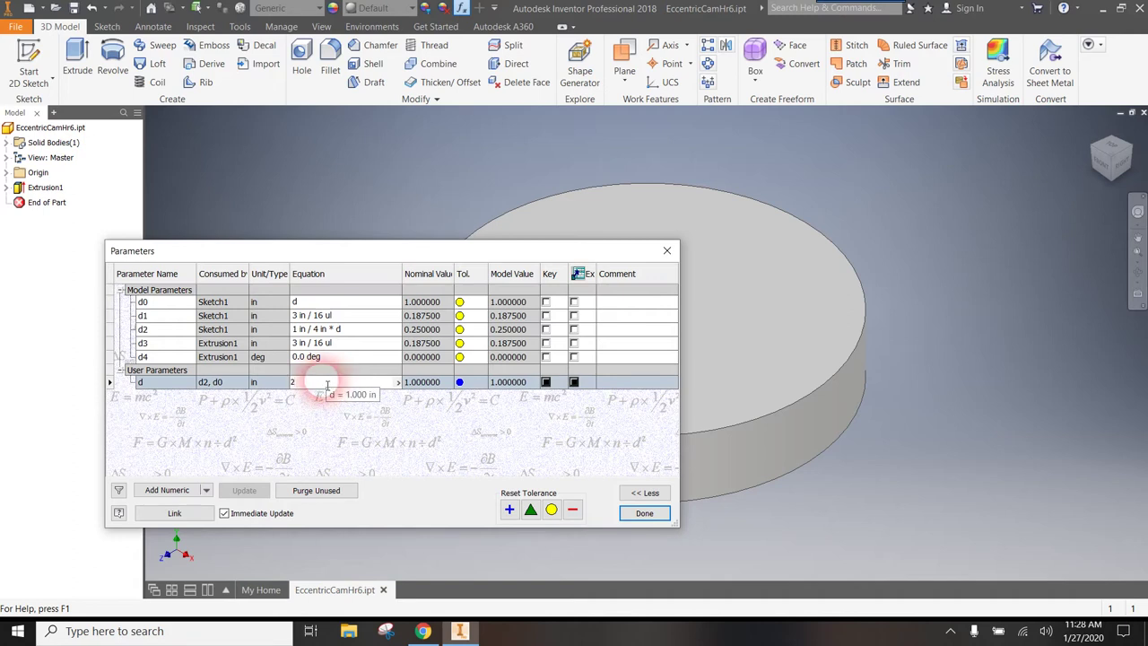
pyautogui.press('BackSpace')
pyautogui.write('1.5')
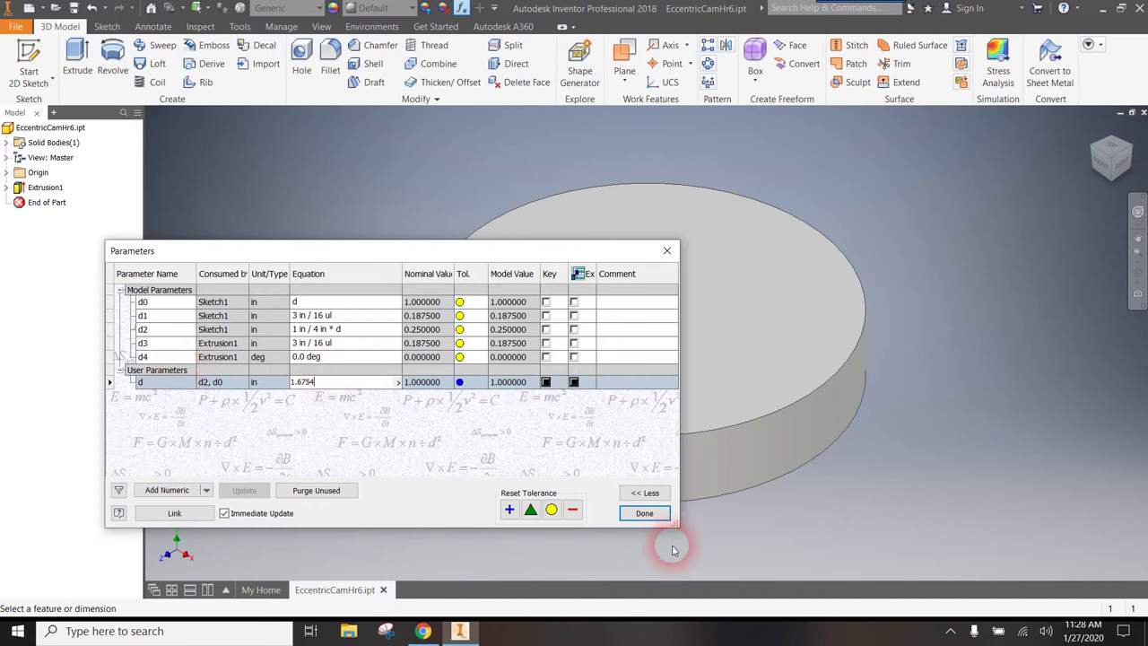
pyautogui.click(644, 513)
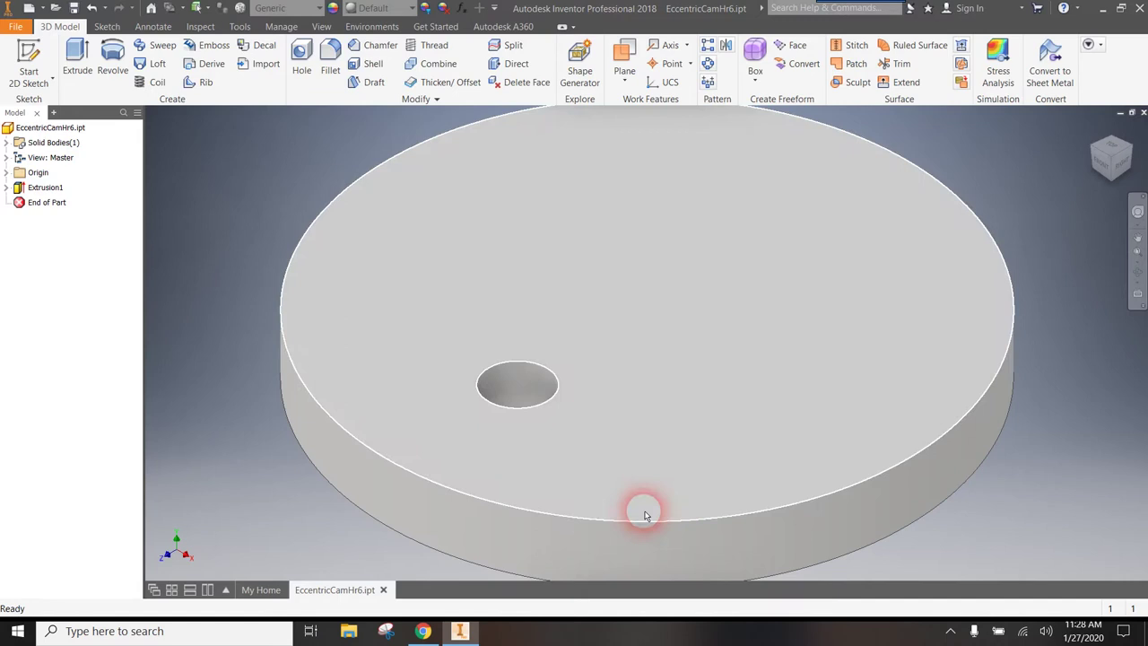
# Choose Save As from the File menu for the cam part
pyautogui.click(18, 30)
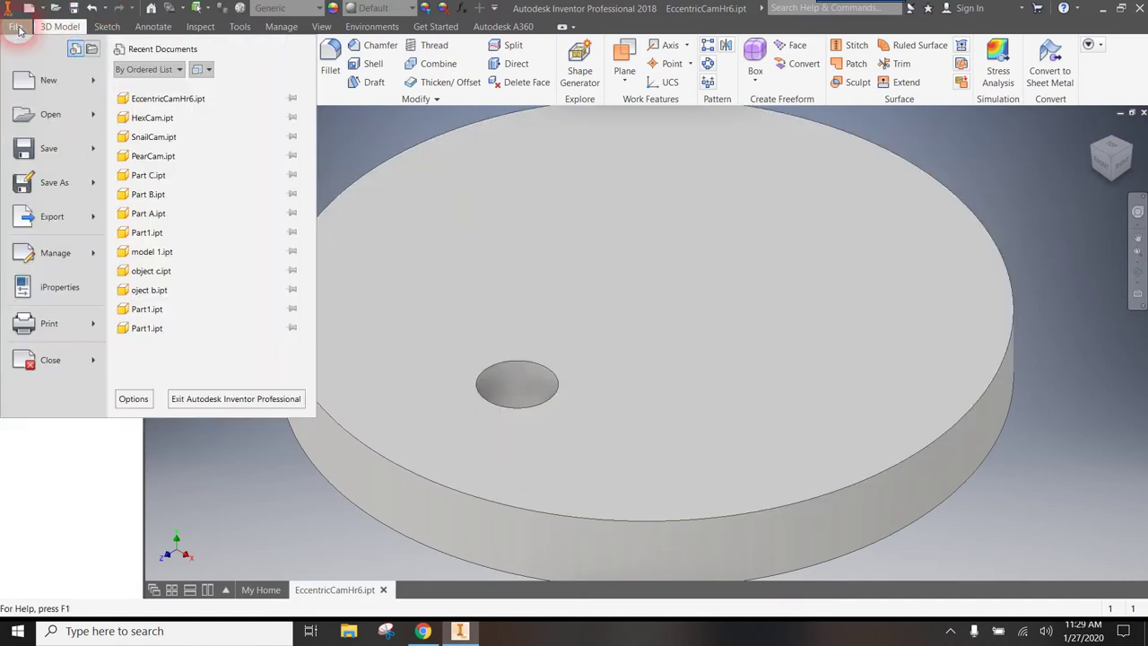
pyautogui.click(61, 187)
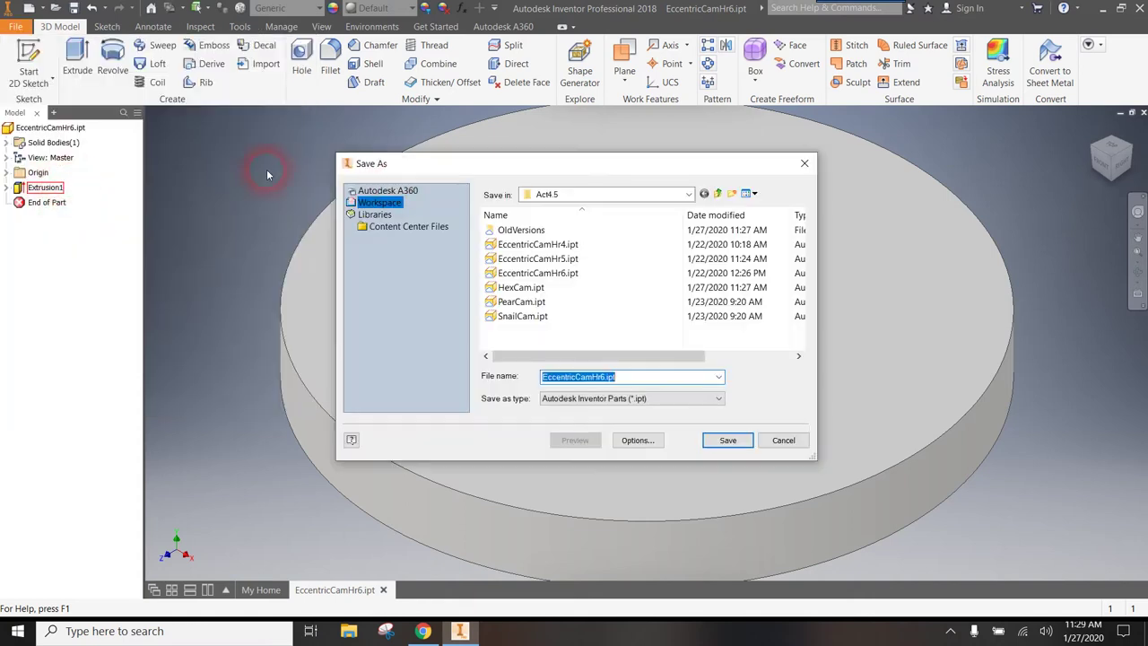
# Go up to the parent course folder and into Act4.5-DAY2-Simulation as the save location
pyautogui.click(688, 195)
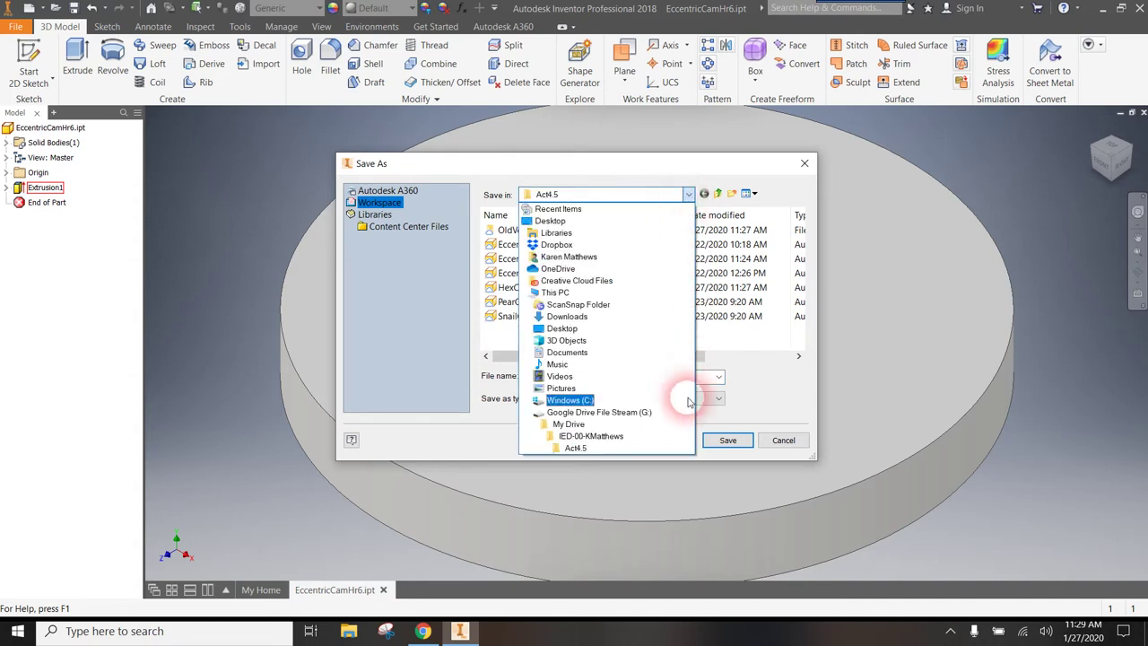
pyautogui.click(617, 437)
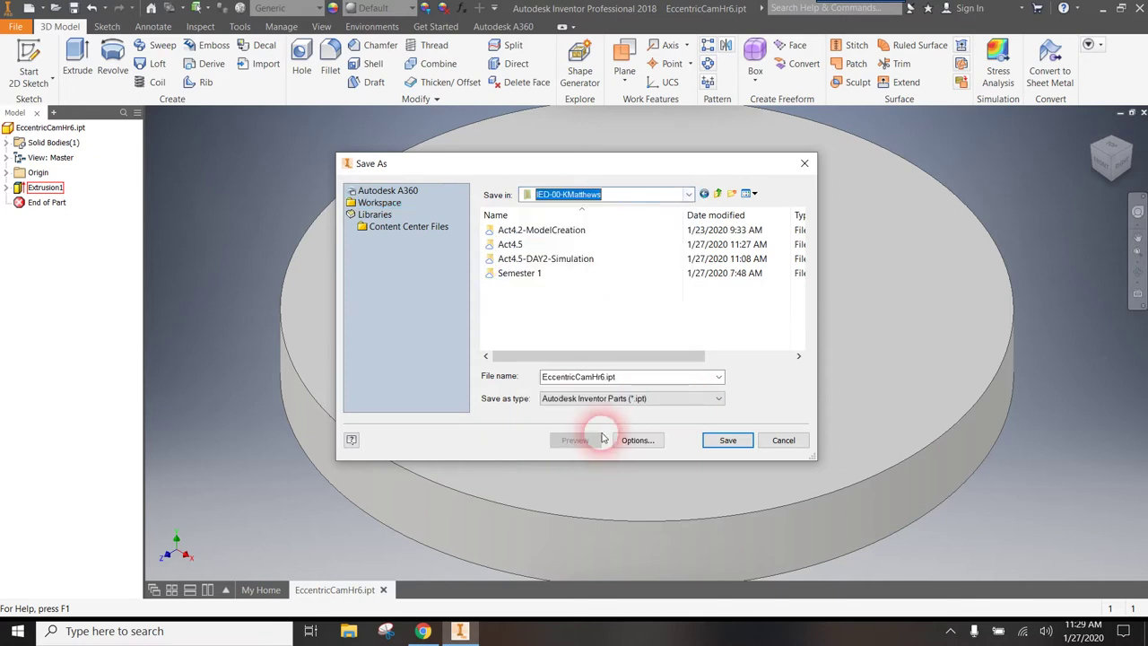
pyautogui.doubleClick(538, 261)
pyautogui.click(584, 376)
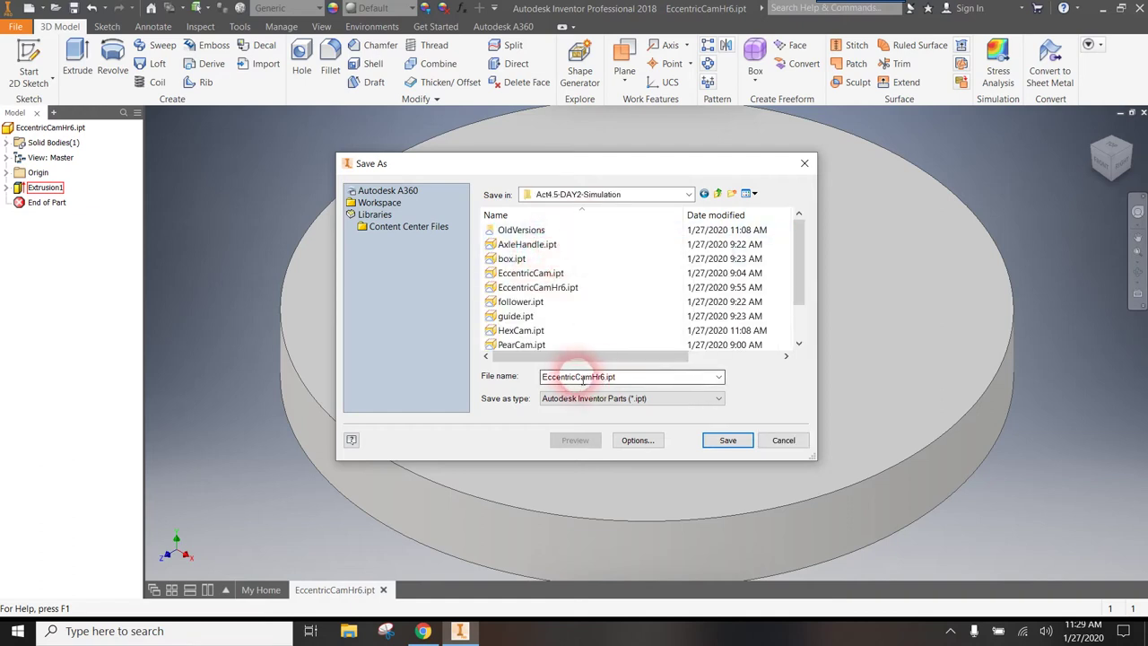
# Save the file as EccentricCamSample.ipt, accepting the outside-active-project warning
pyautogui.click(728, 441)
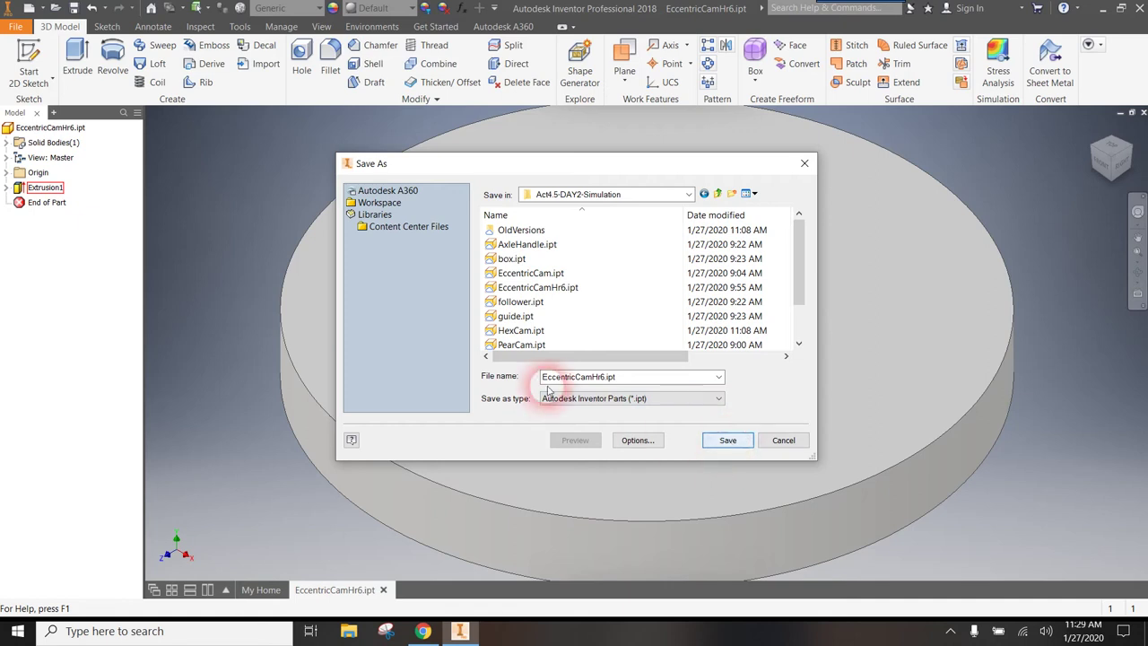
pyautogui.doubleClick(585, 376)
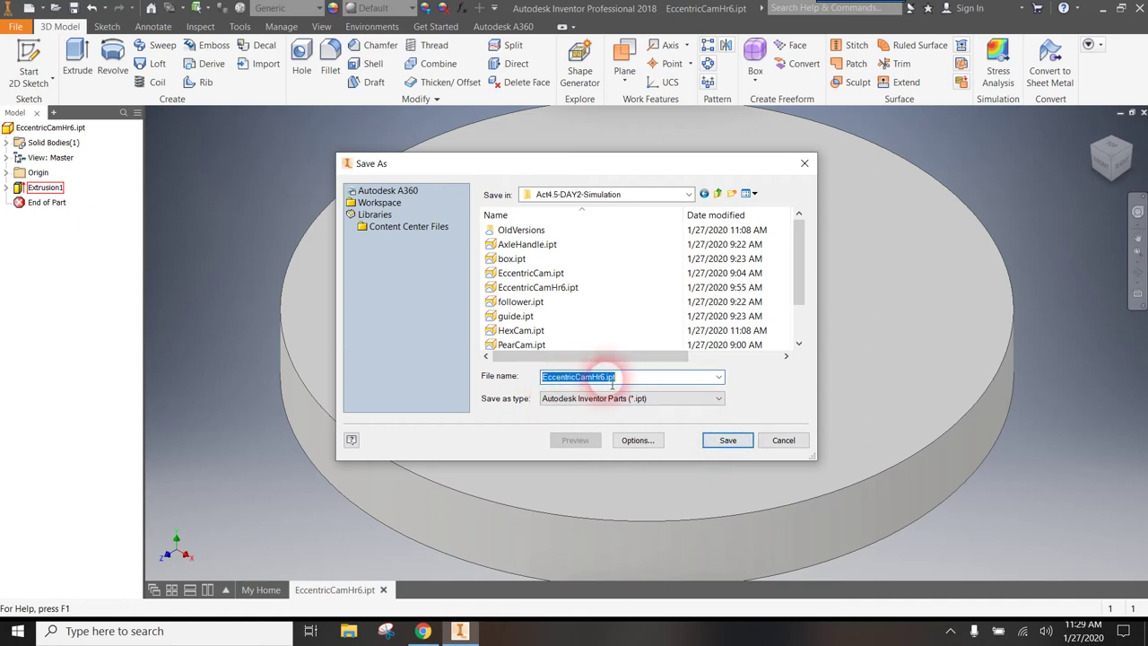
pyautogui.click(606, 376)
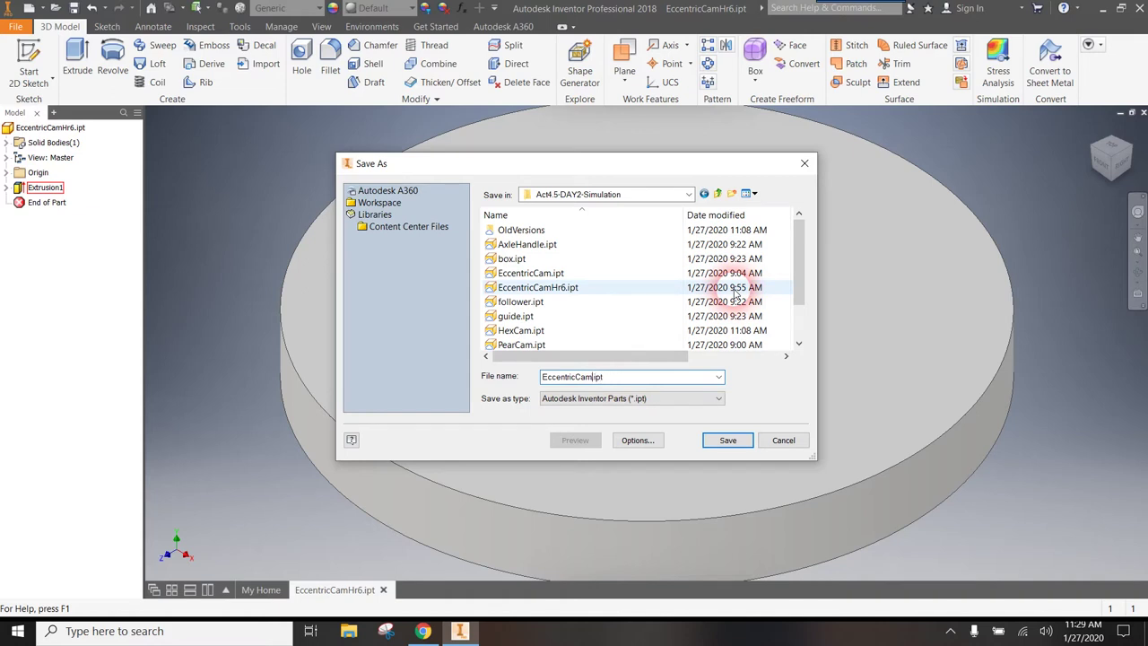
pyautogui.write('Sample')
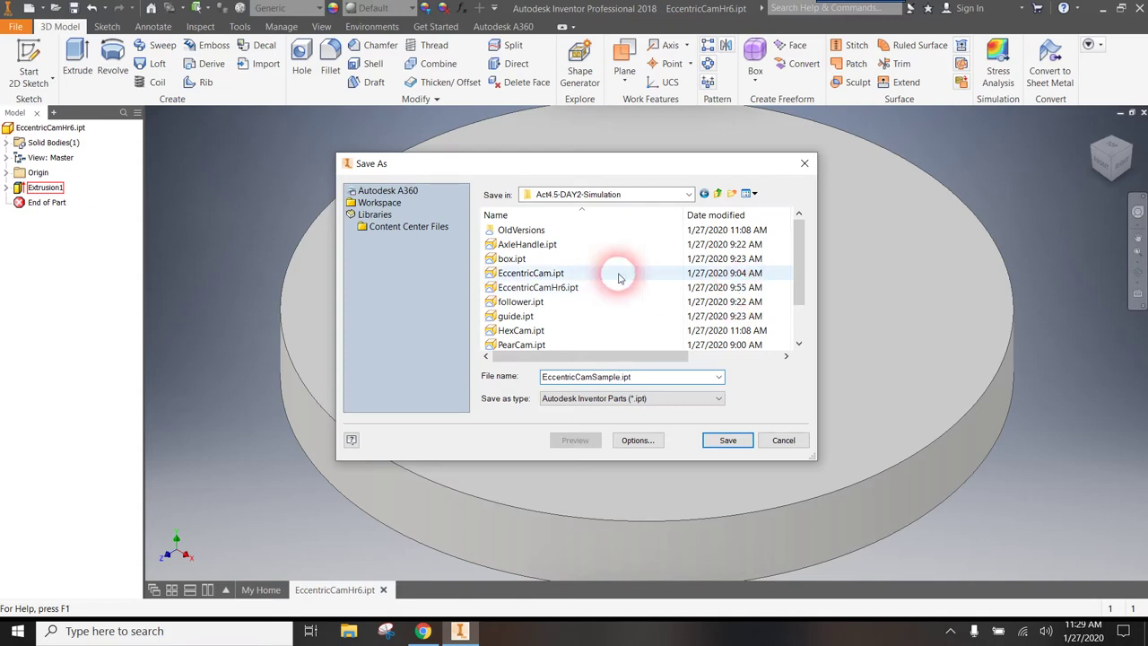
pyautogui.click(728, 439)
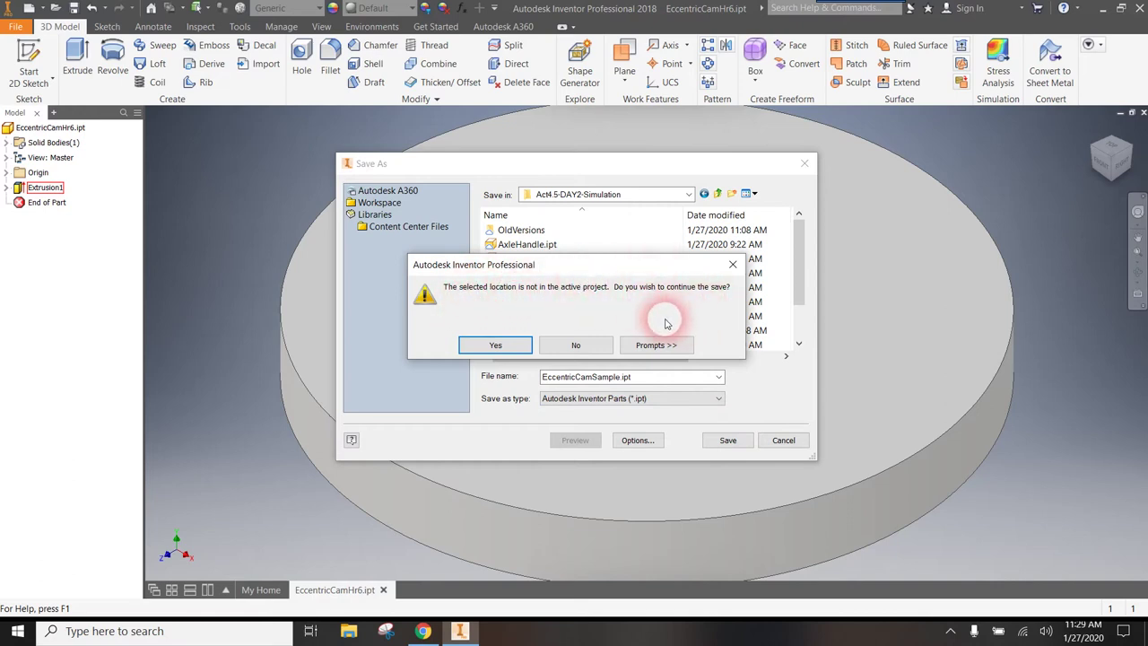
pyautogui.click(518, 352)
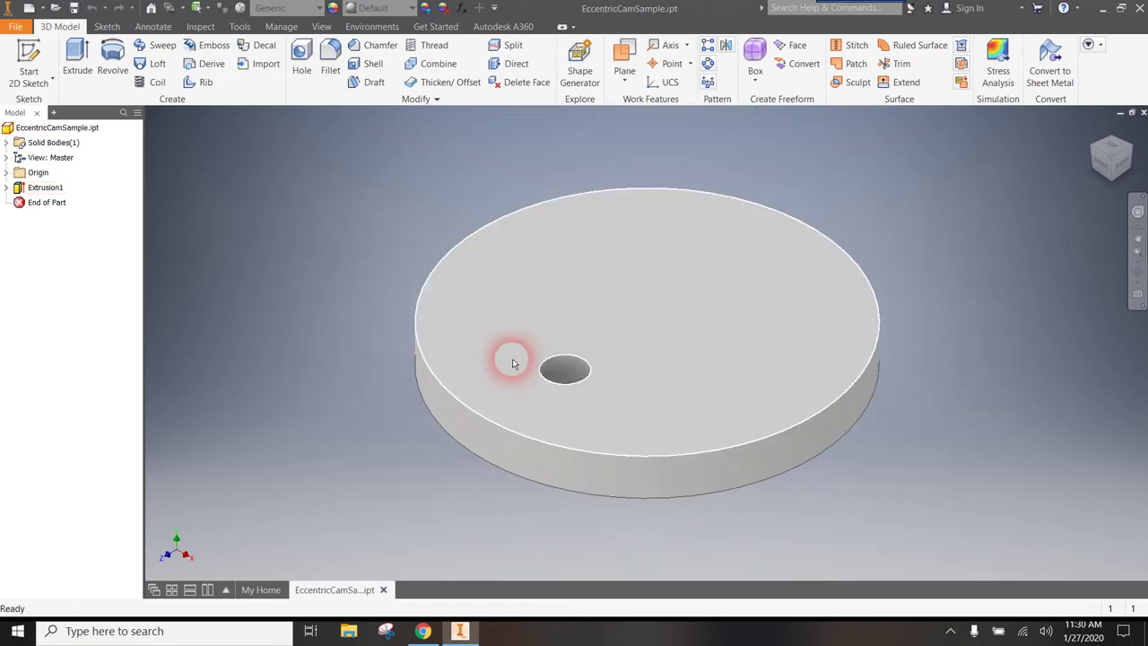
# Bring up the Plane options in the 3D Model tab's Work Features panel
pyautogui.moveTo(533, 382)
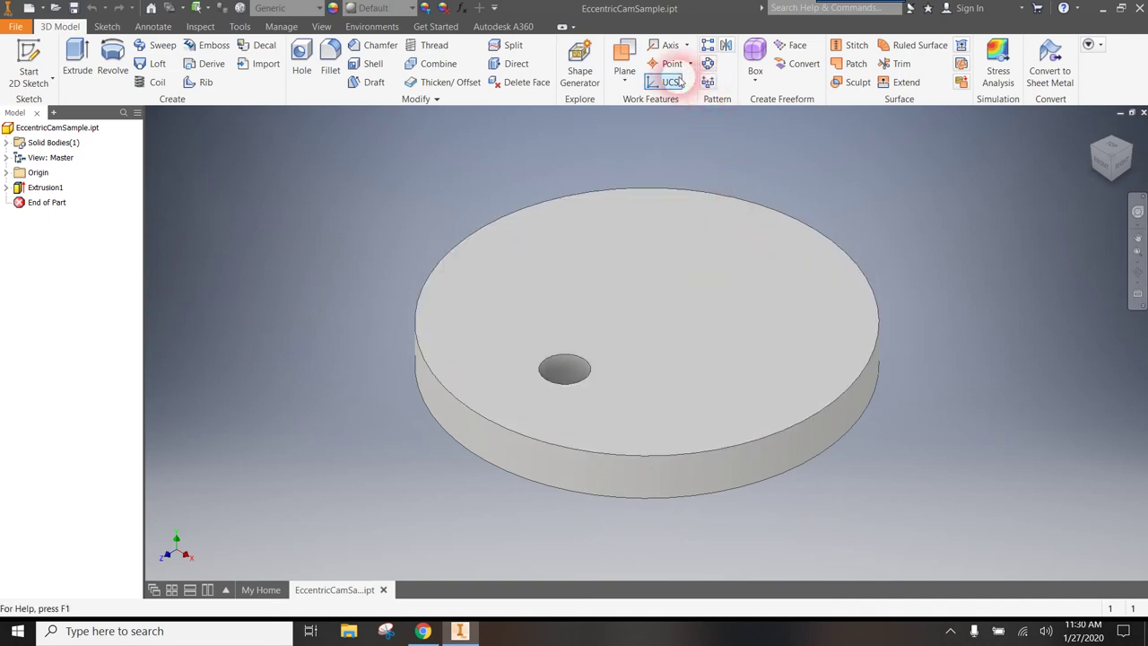
# Create Work Plane1 as a midplane between the disc's top and bottom faces
pyautogui.click(626, 82)
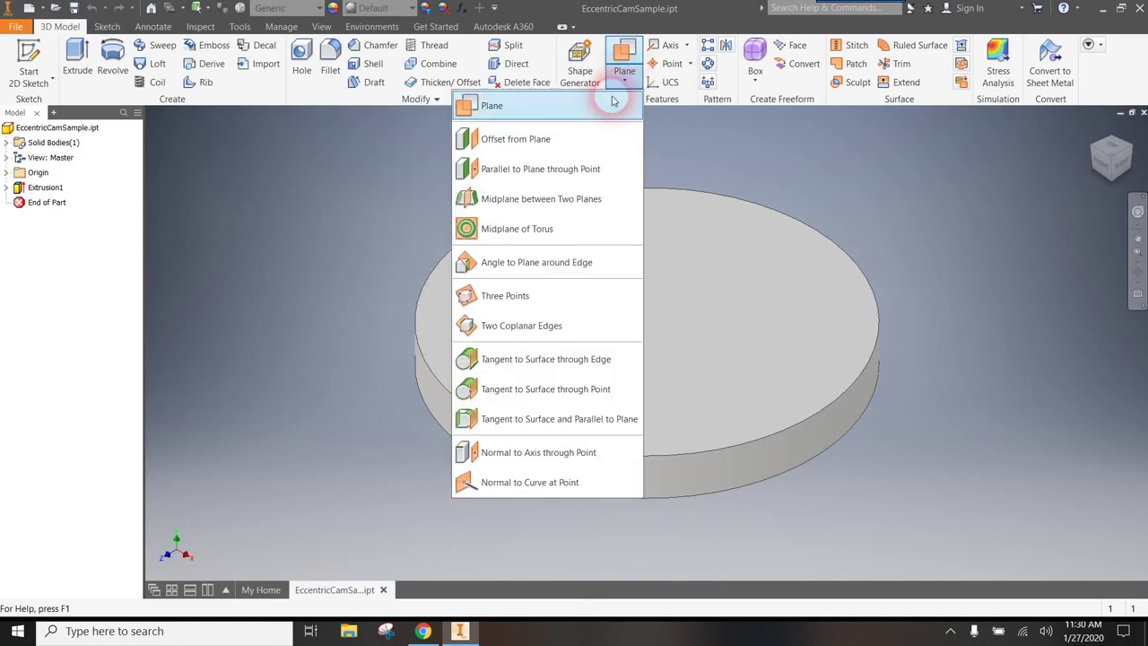
pyautogui.click(572, 155)
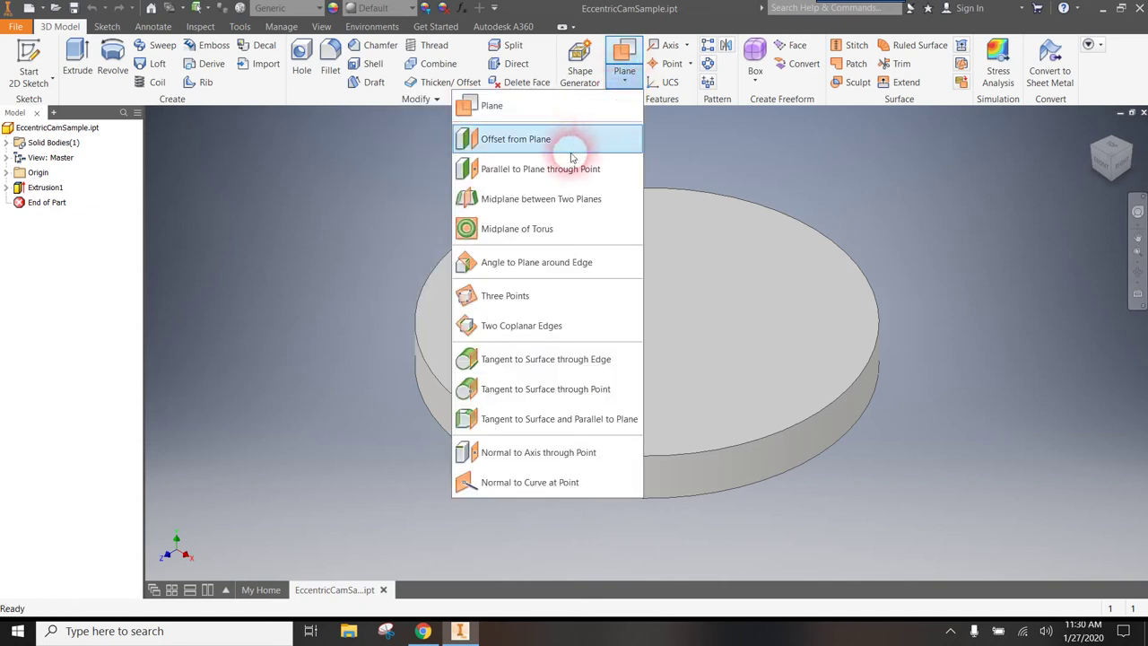
pyautogui.click(549, 201)
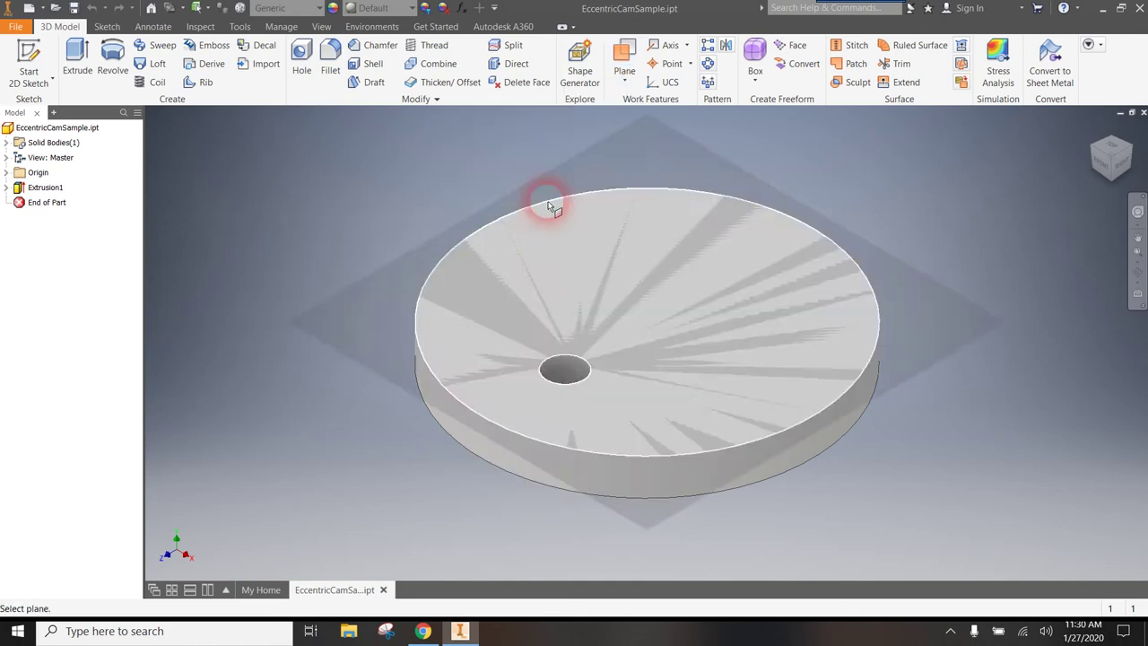
pyautogui.click(876, 257)
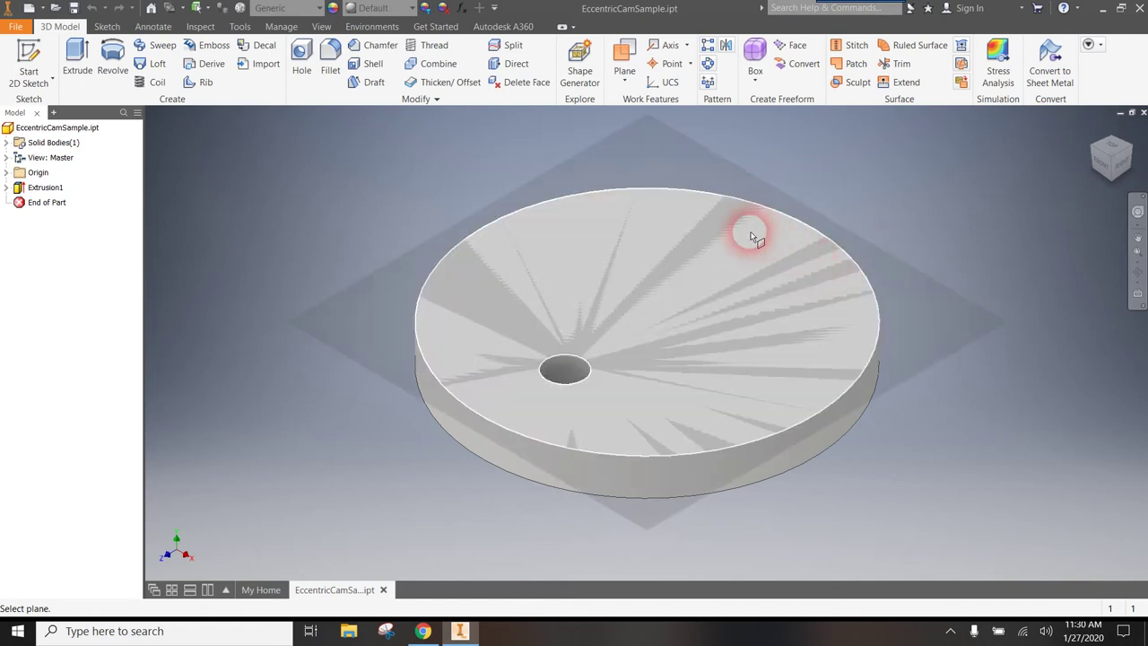
pyautogui.click(751, 236)
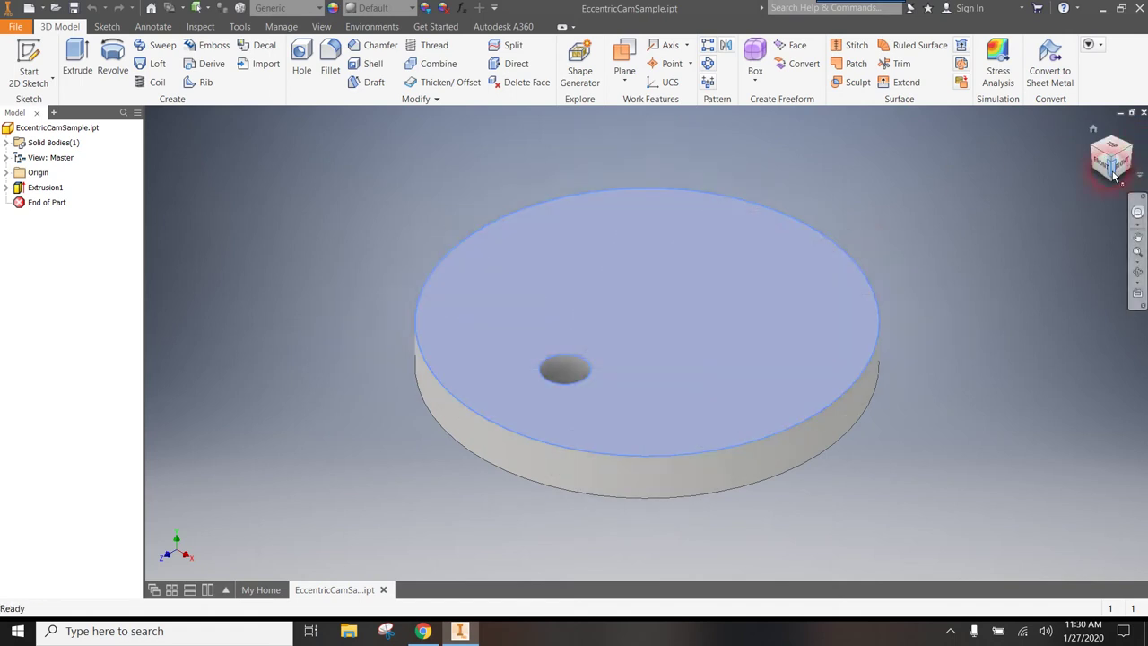
pyautogui.moveTo(1115, 175); pyautogui.dragTo(1115, 108)
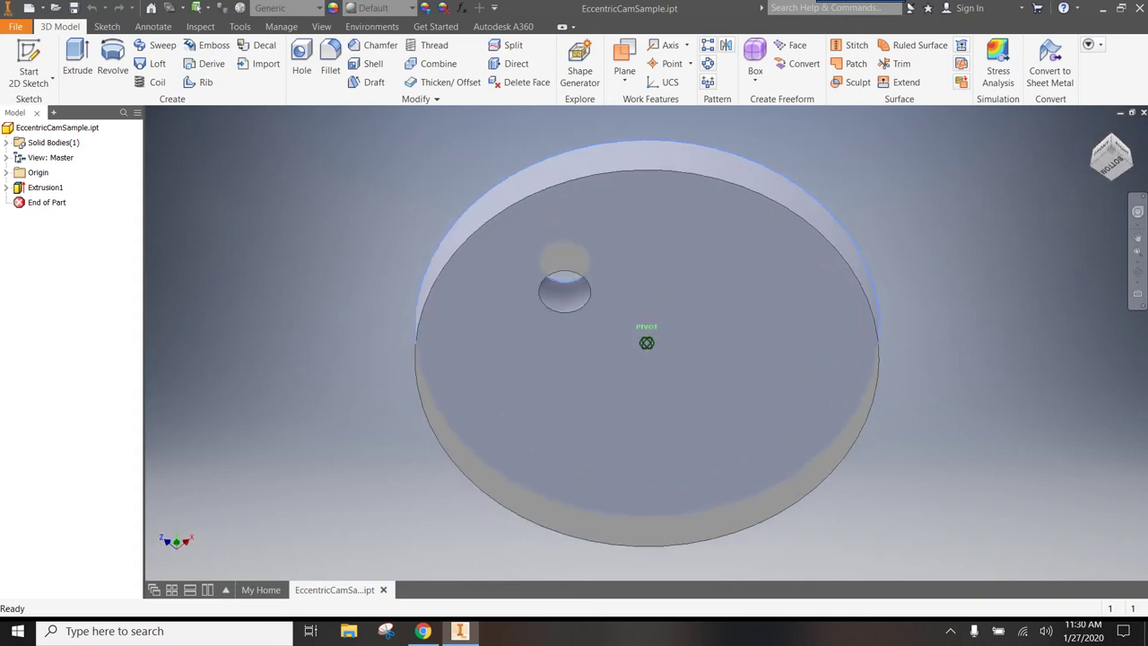
pyautogui.click(832, 310)
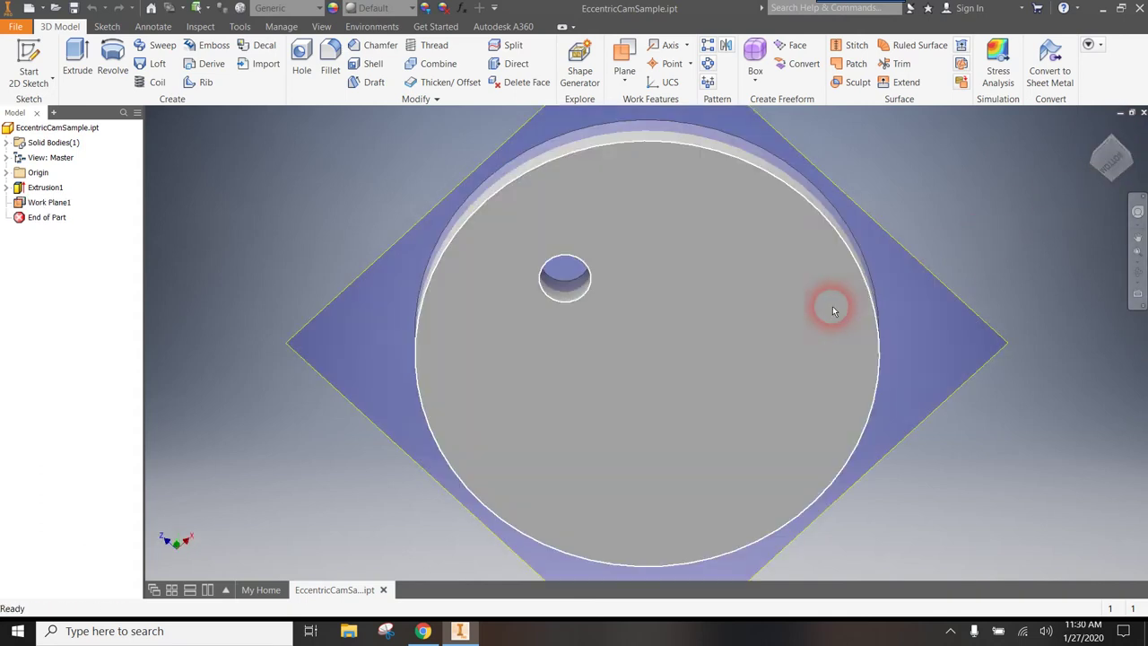
pyautogui.moveTo(1107, 159); pyautogui.dragTo(1096, 201)
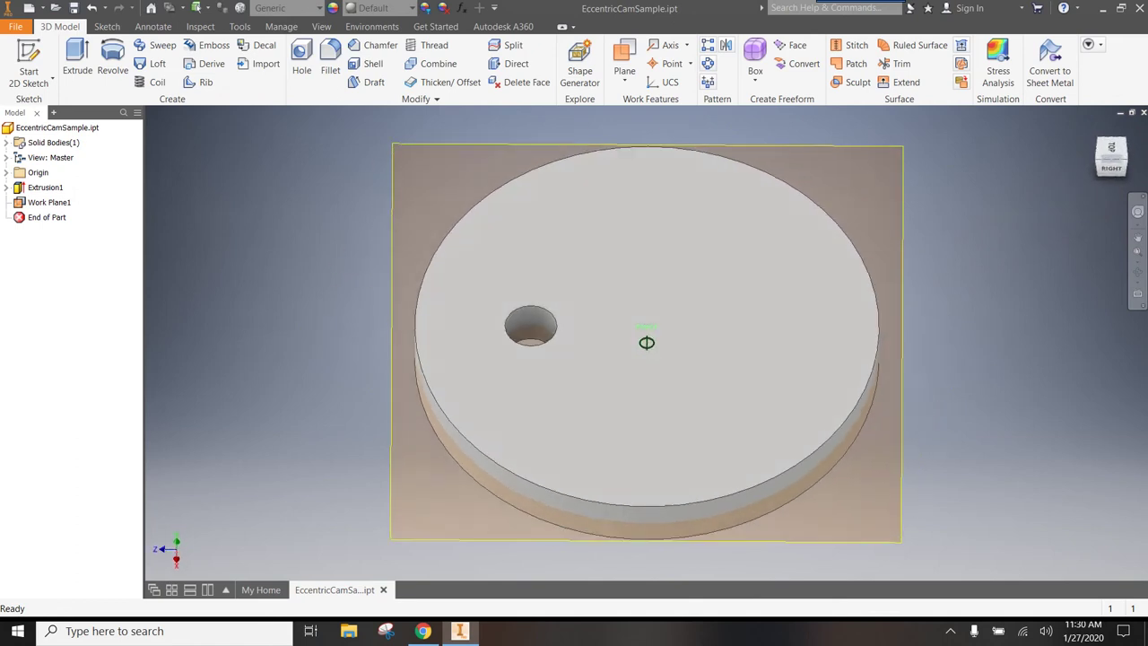
pyautogui.moveTo(1111, 157)
pyautogui.mouseDown()
pyautogui.moveTo(1111, 134)
pyautogui.moveTo(1112, 160)
pyautogui.mouseUp()
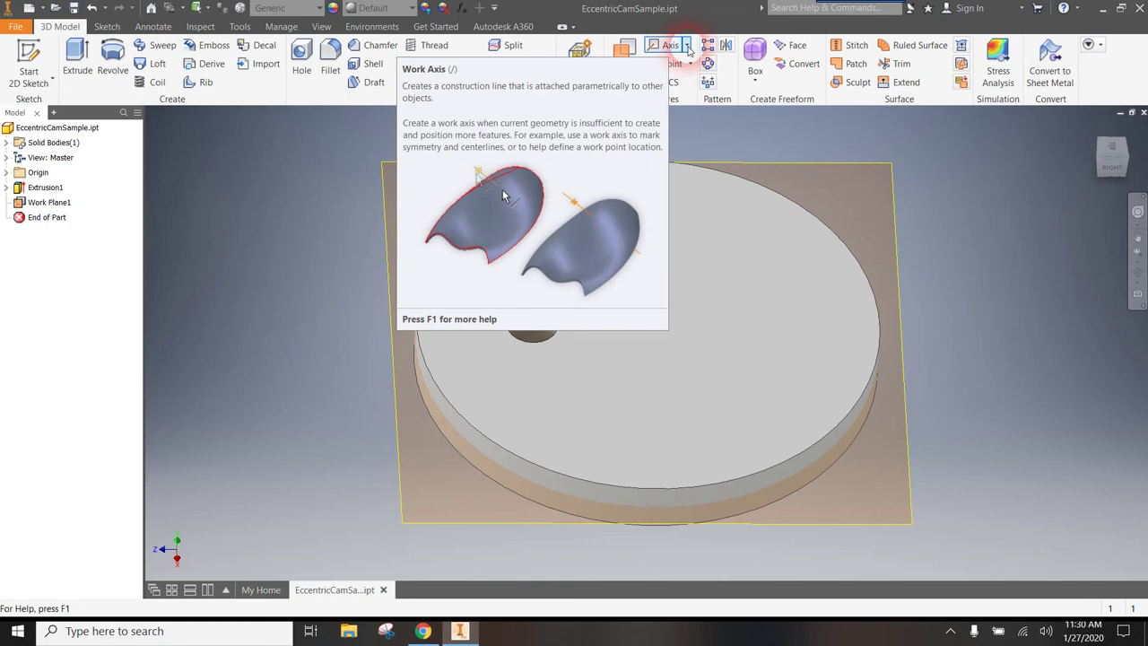
# Create Work Axis1 through the hole's circular edge, extended upward above the disc
pyautogui.click(687, 46)
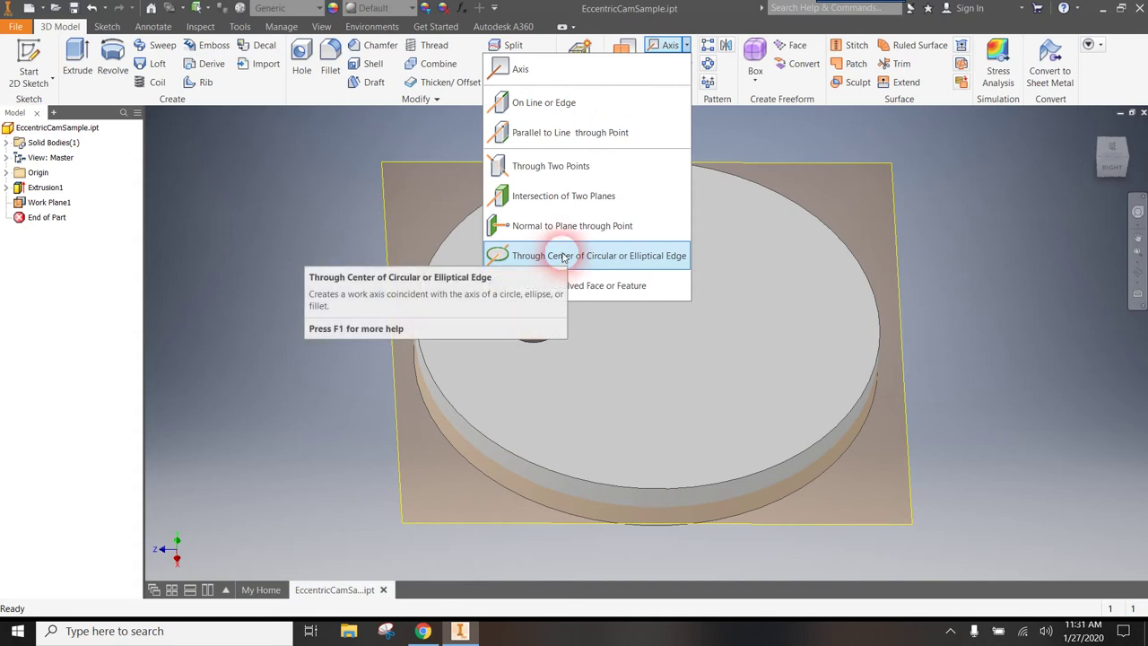
pyautogui.click(564, 257)
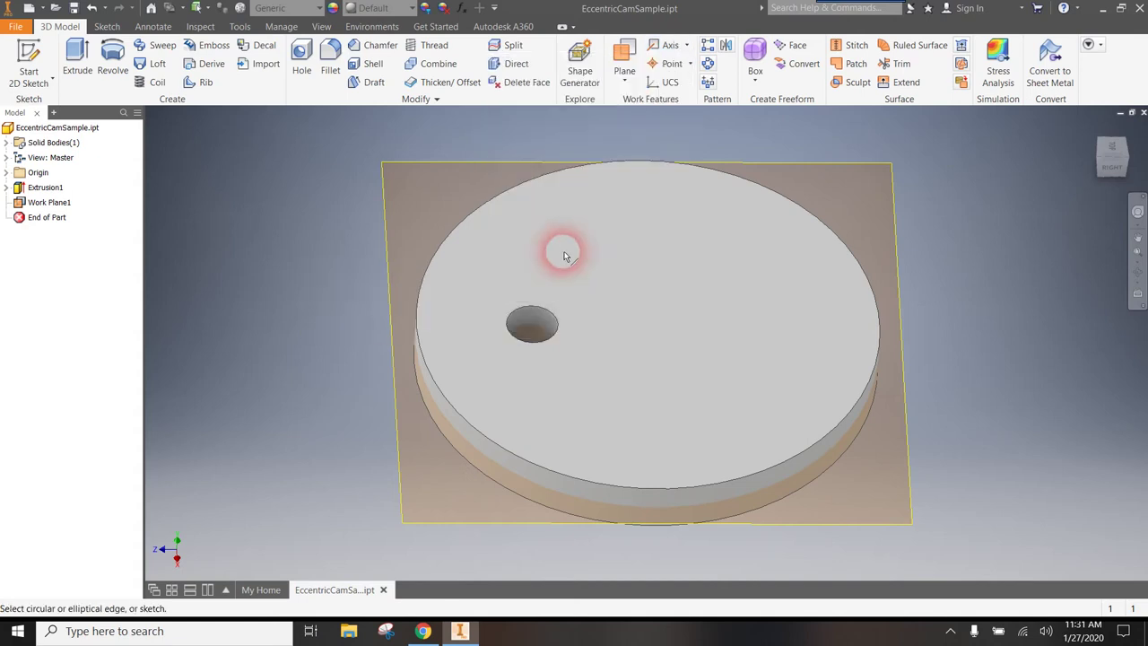
pyautogui.click(533, 308)
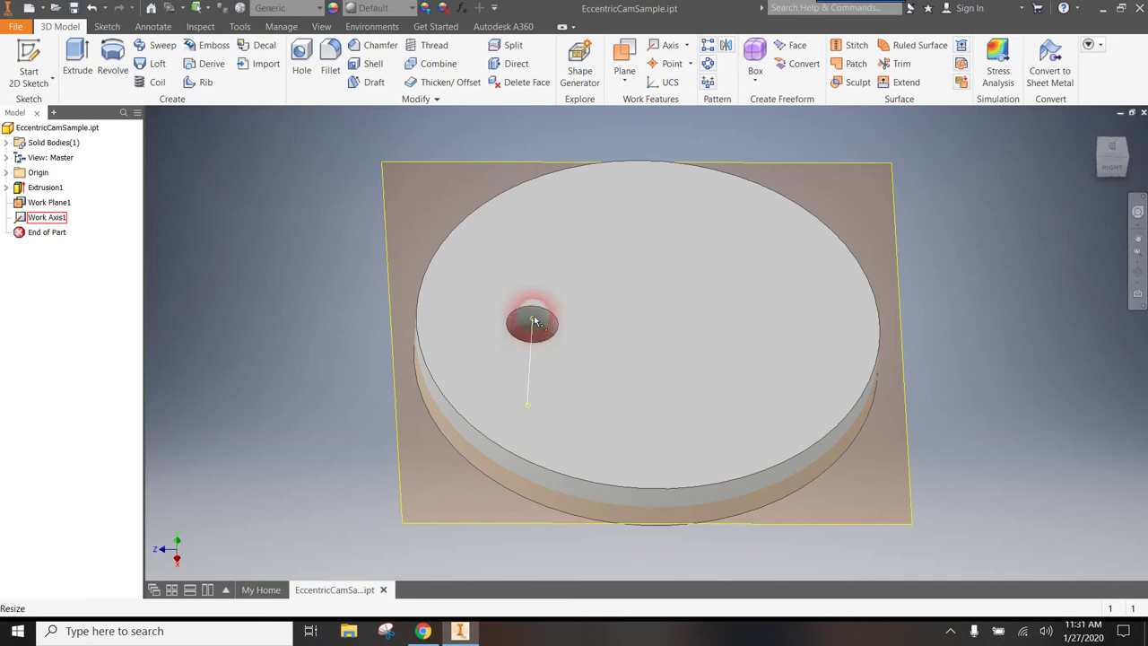
pyautogui.moveTo(533, 321); pyautogui.dragTo(545, 283)
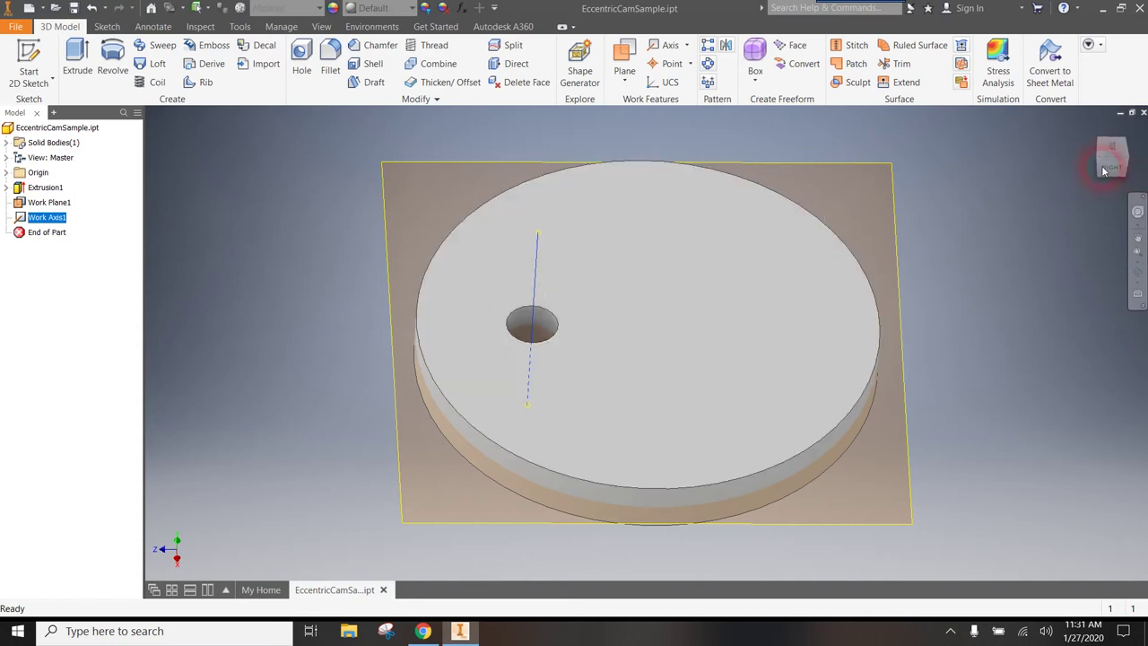
pyautogui.keyDown('shift'); pyautogui.moveTo(649, 318); pyautogui.dragTo(649, 319, button='middle'); pyautogui.keyUp('shift')
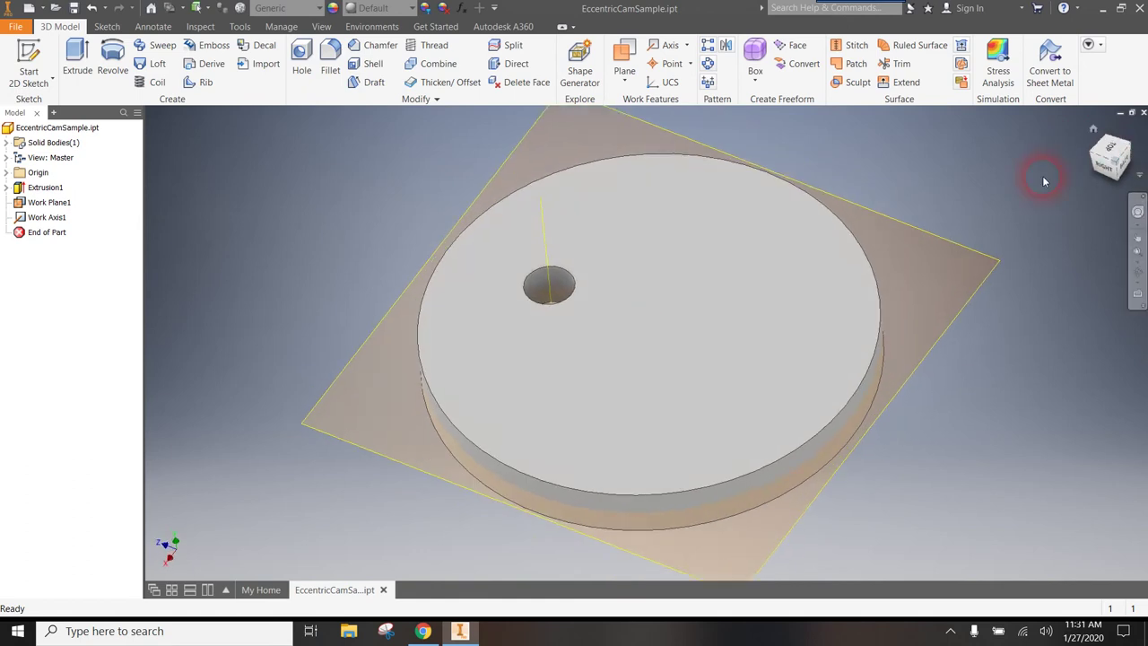
pyautogui.scroll(-3, 927, 275)
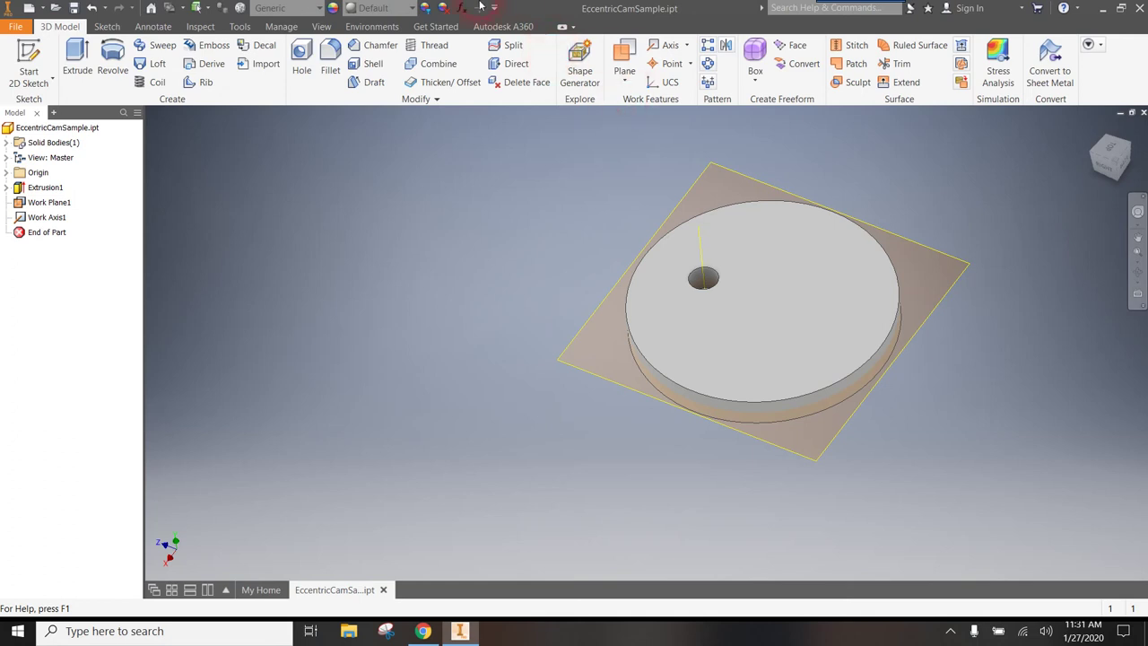
# Expand Origin in the Model browser to list YZ, XZ, XY planes, axes and Center Point
pyautogui.click(69, 203)
pyautogui.click(246, 308)
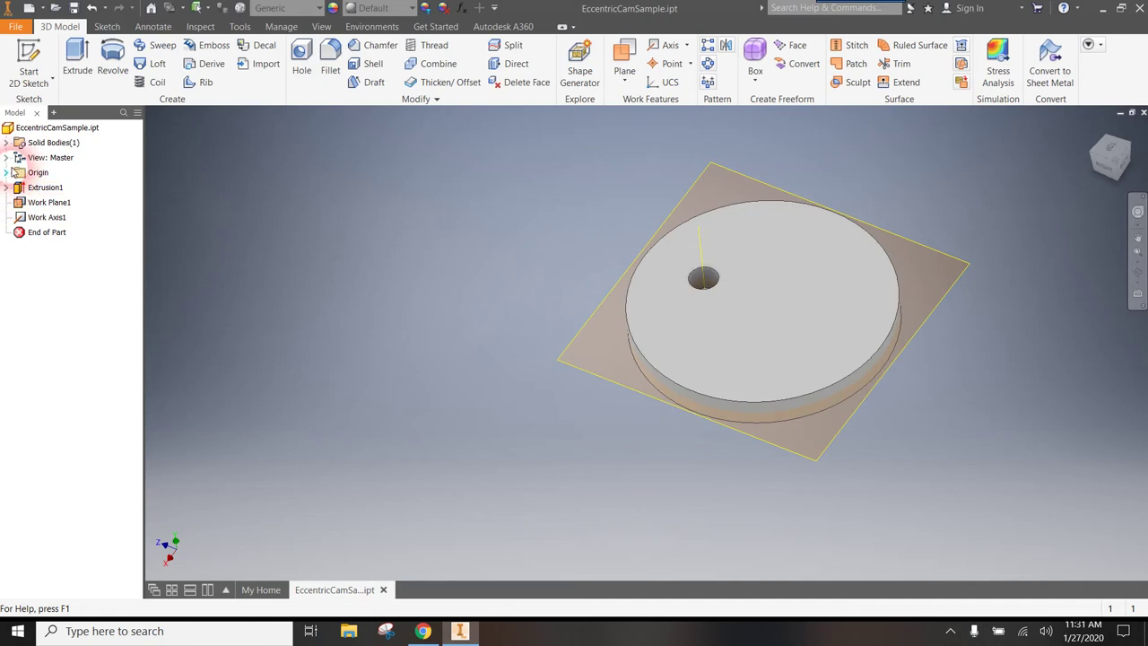
pyautogui.click(23, 176)
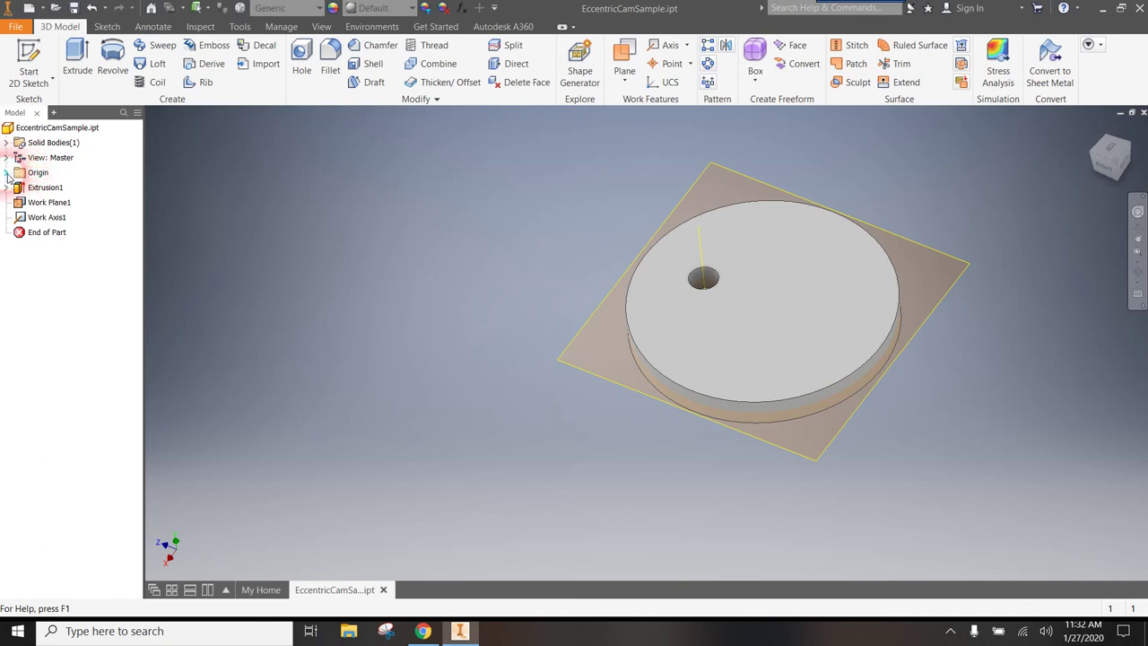
pyautogui.click(6, 173)
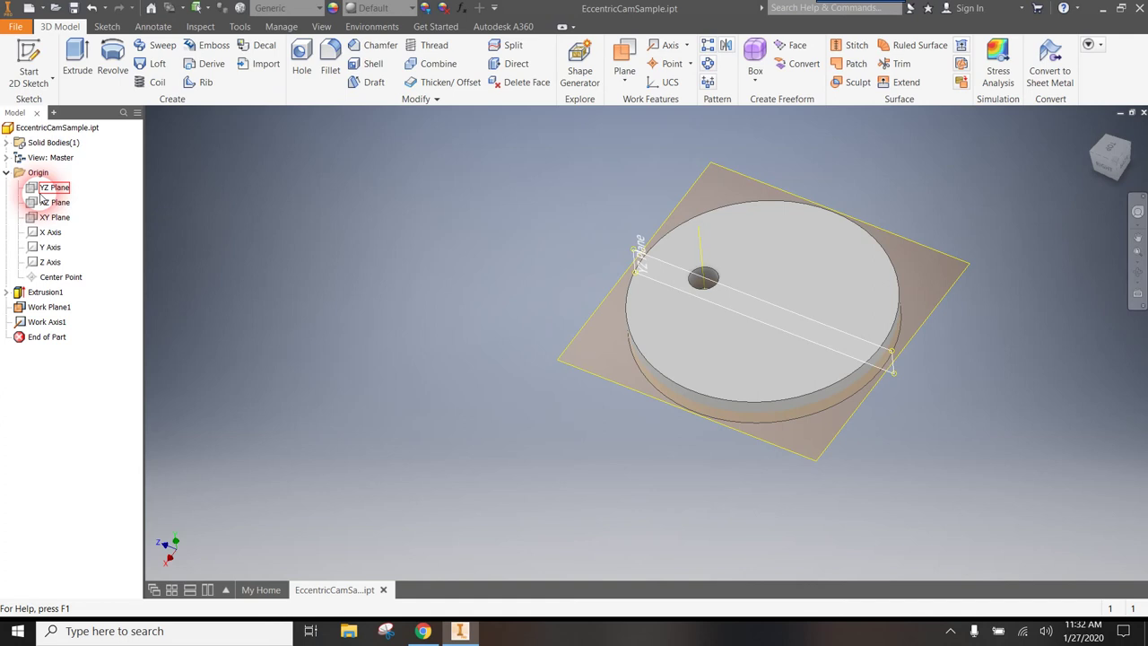
# Switch to the top view and turn on Visibility for the origin YZ Plane
pyautogui.click(1117, 152)
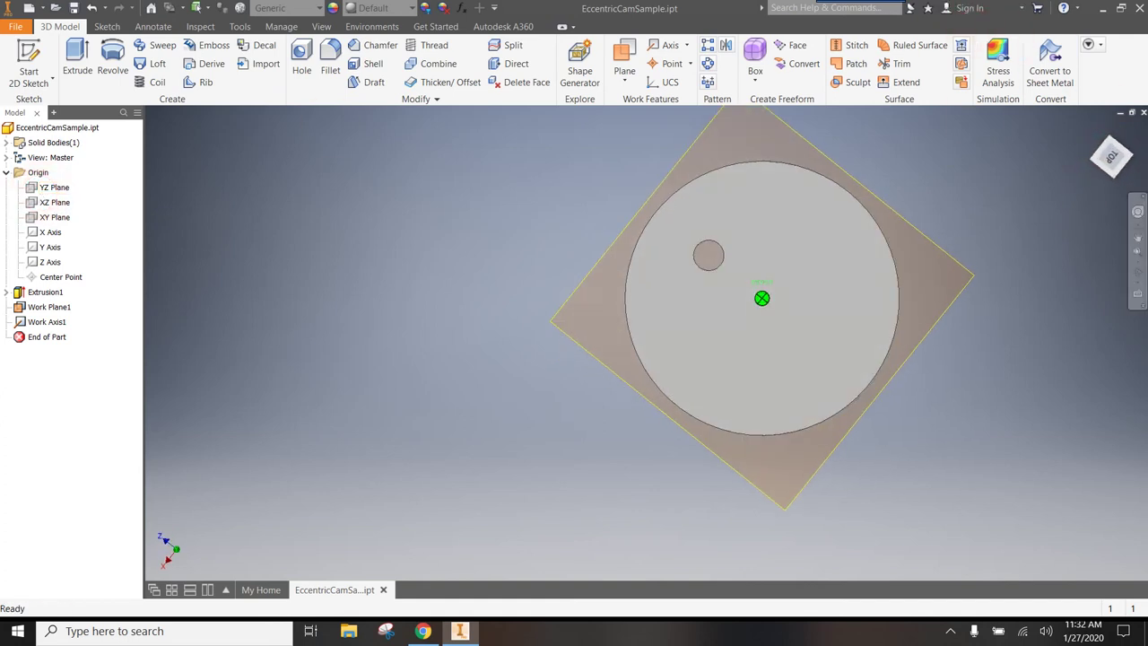
pyautogui.click(41, 187)
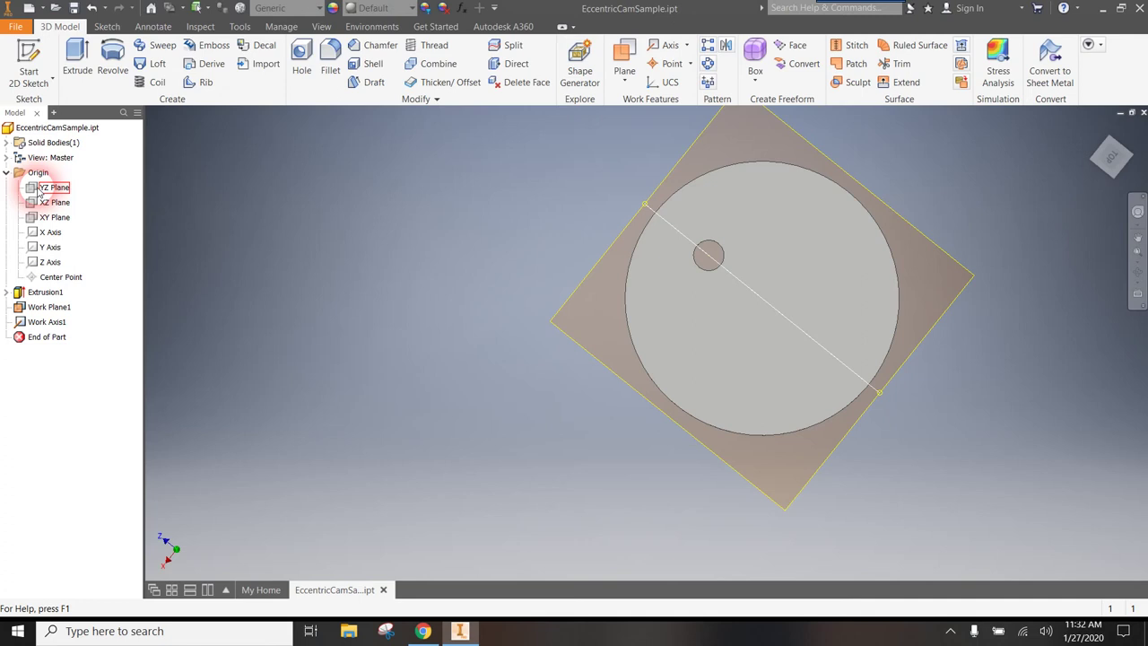
pyautogui.rightClick(39, 190)
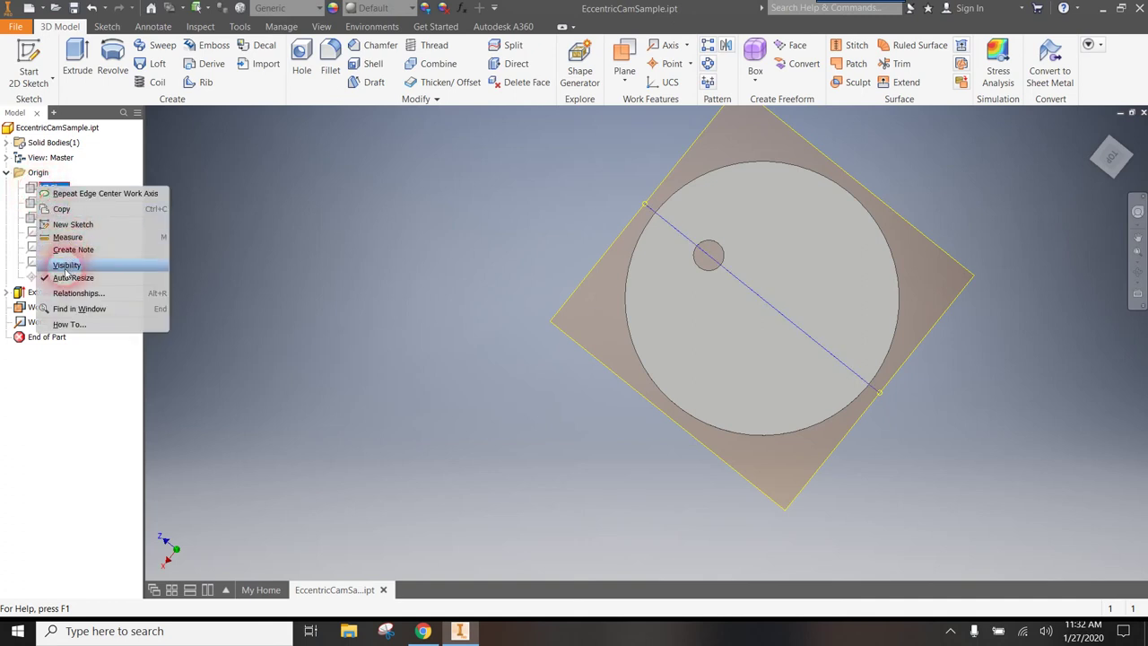
pyautogui.click(67, 266)
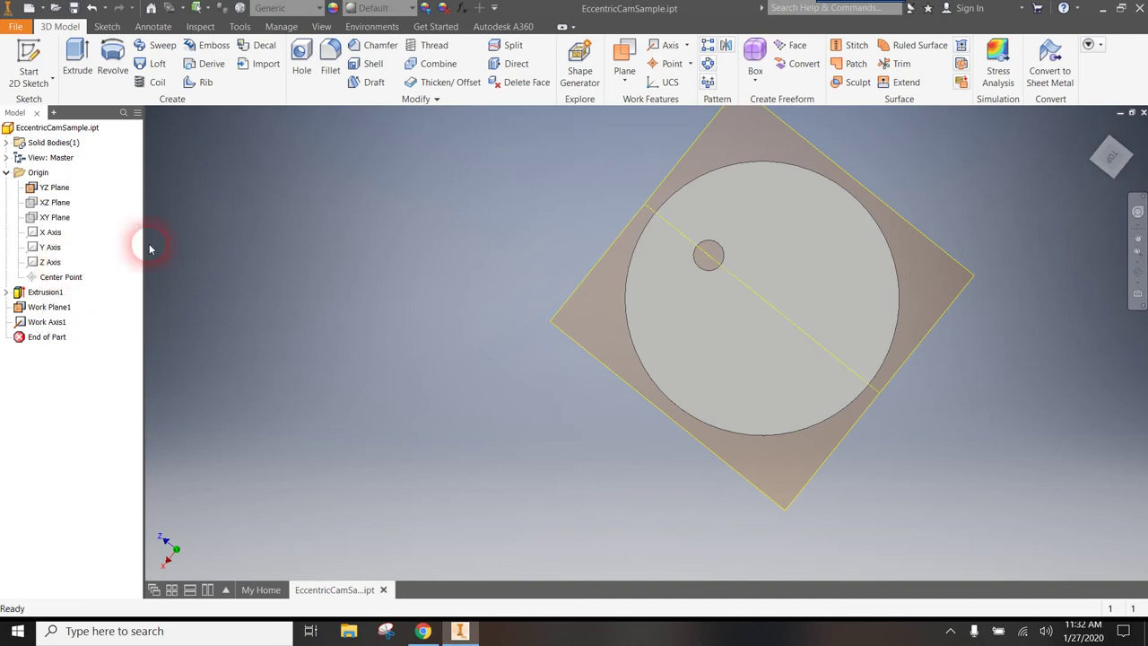
# Return to the isometric view and turn off Auto-Resize for the YZ Plane
pyautogui.click(1108, 146)
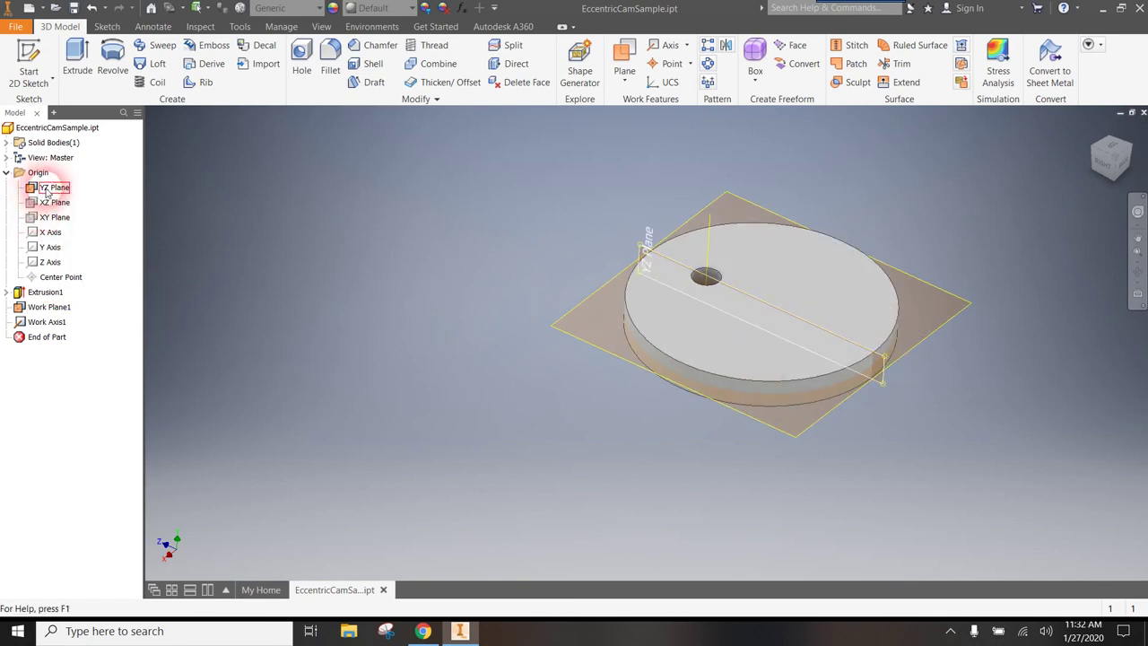
pyautogui.rightClick(46, 192)
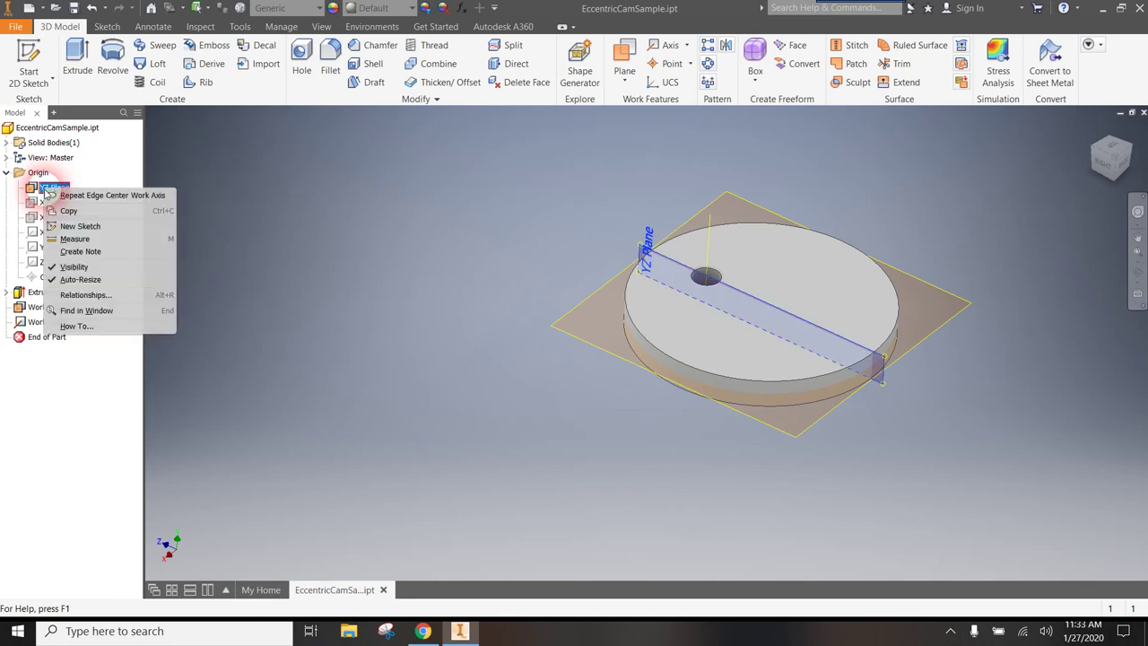
pyautogui.click(97, 279)
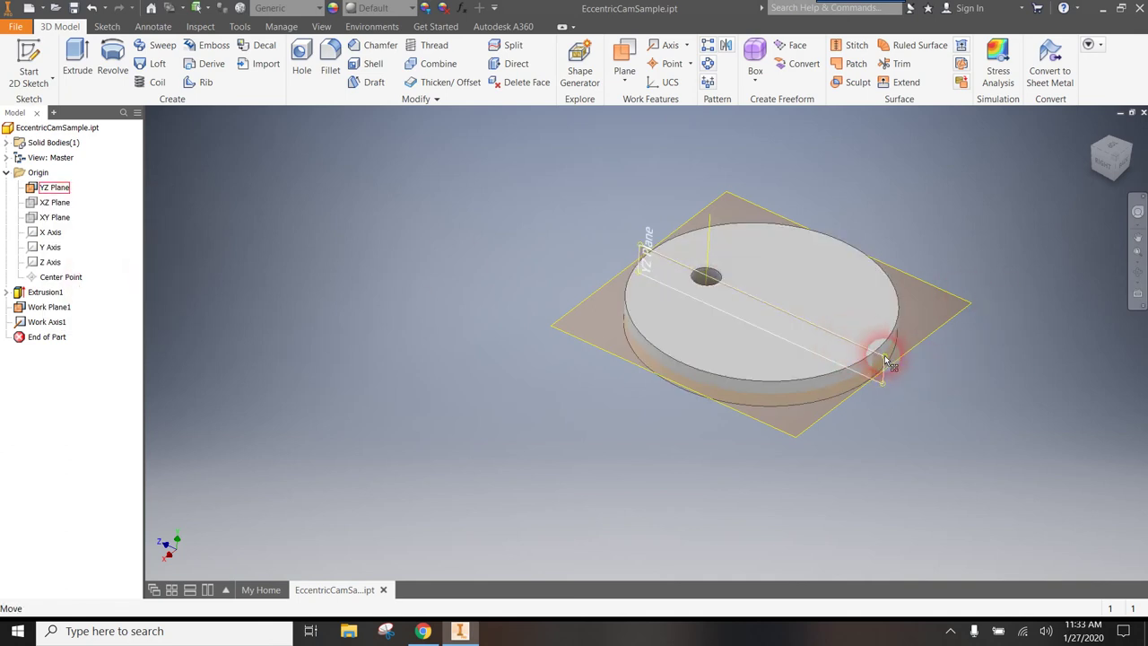
# Drag the YZ Plane's corners outward past the cam disc's edges
pyautogui.moveTo(885, 359)
pyautogui.mouseDown()
pyautogui.moveTo(897, 308)
pyautogui.moveTo(884, 332)
pyautogui.moveTo(868, 330)
pyautogui.moveTo(884, 347)
pyautogui.mouseUp()
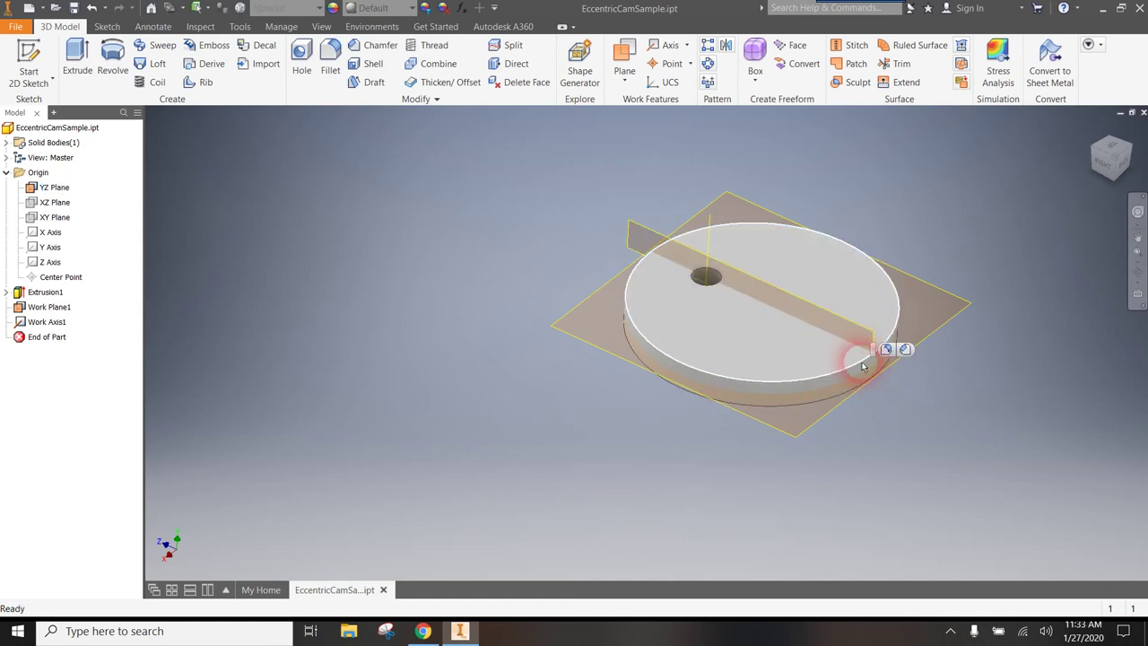
pyautogui.click(869, 360)
pyautogui.keyDown('ctrl'); pyautogui.click(870, 353); pyautogui.keyUp('ctrl')
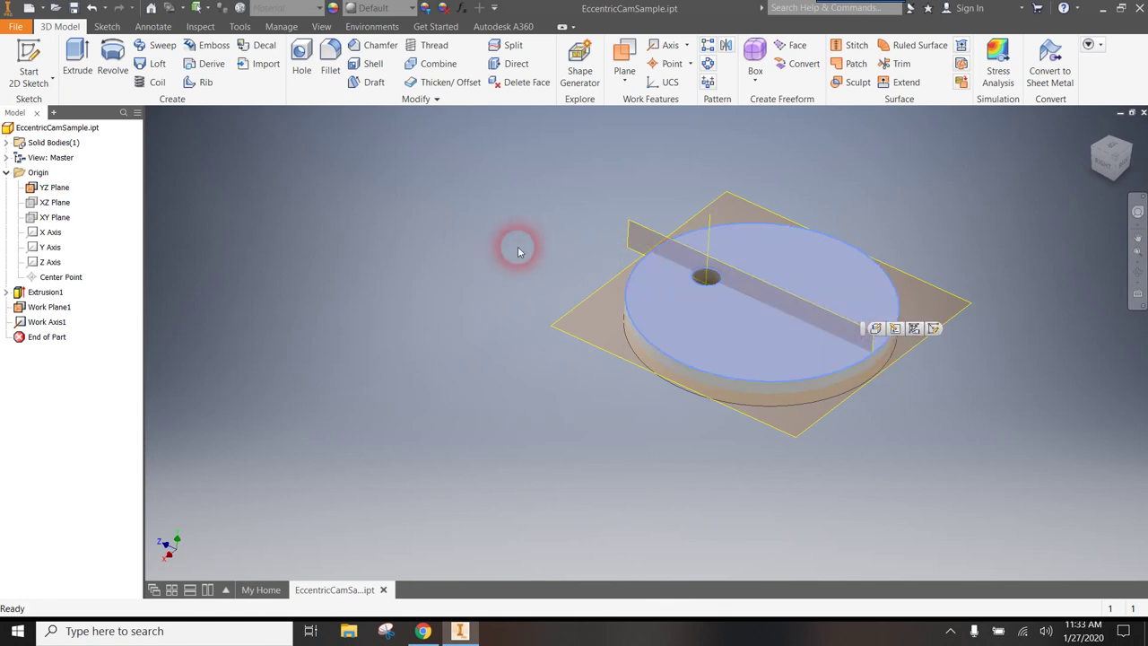
pyautogui.moveTo(868, 350); pyautogui.dragTo(900, 418)
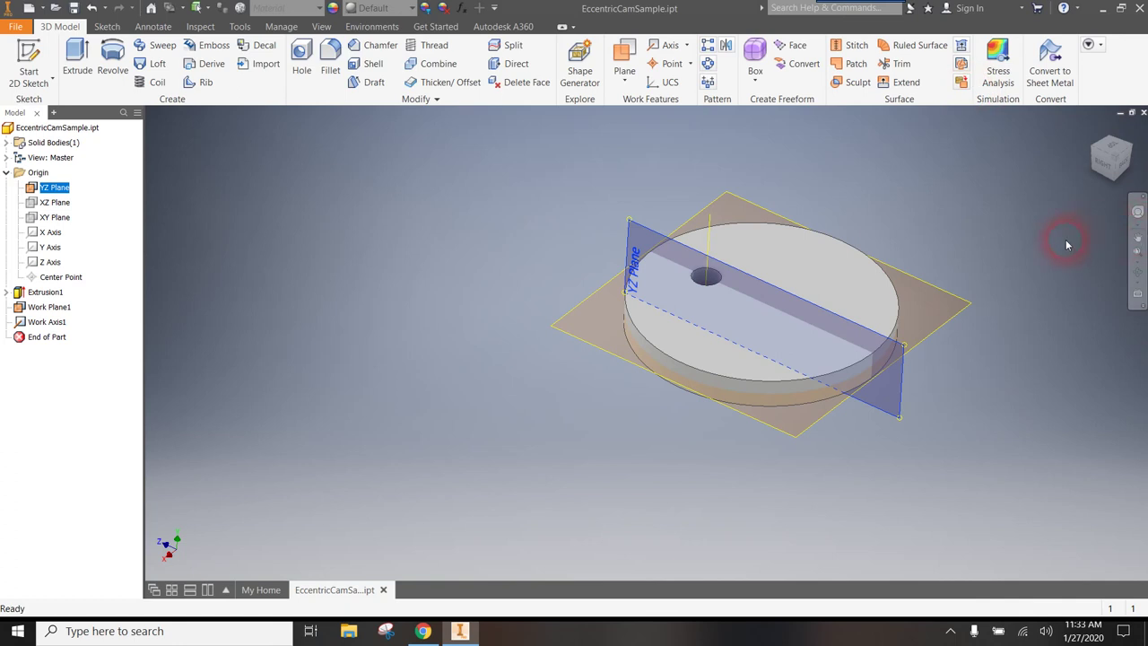
# Check the enlarged YZ Plane from the Top view, then return to the Home view
pyautogui.moveTo(1103, 161); pyautogui.dragTo(1109, 173)
pyautogui.click(1110, 173)
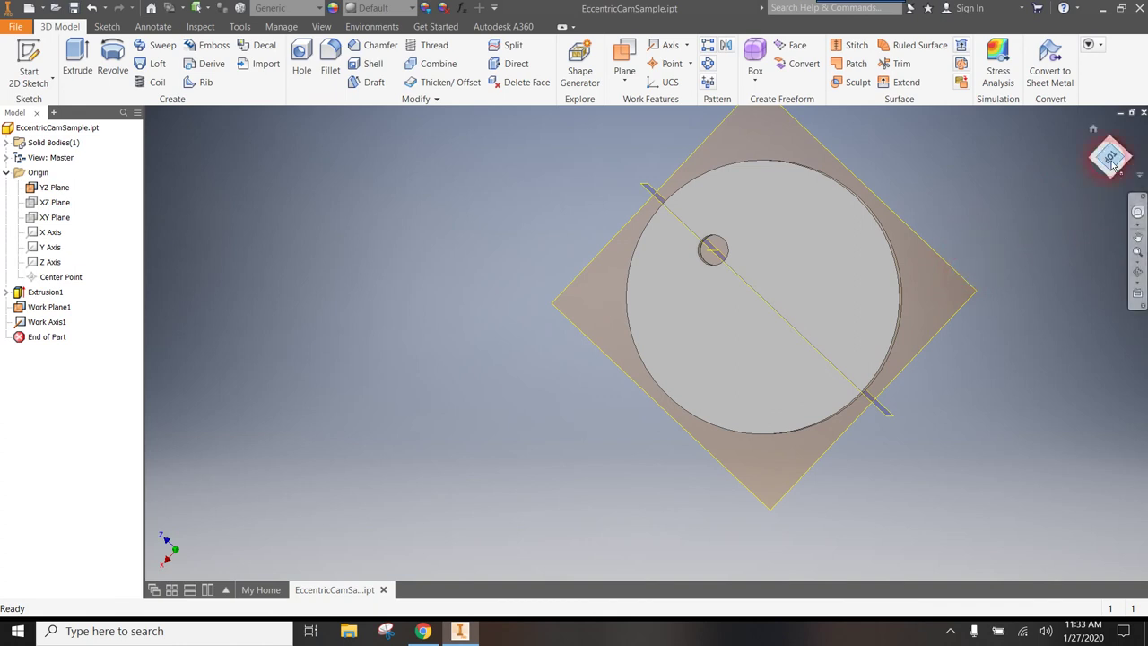
pyautogui.moveTo(1112, 166); pyautogui.dragTo(1101, 170)
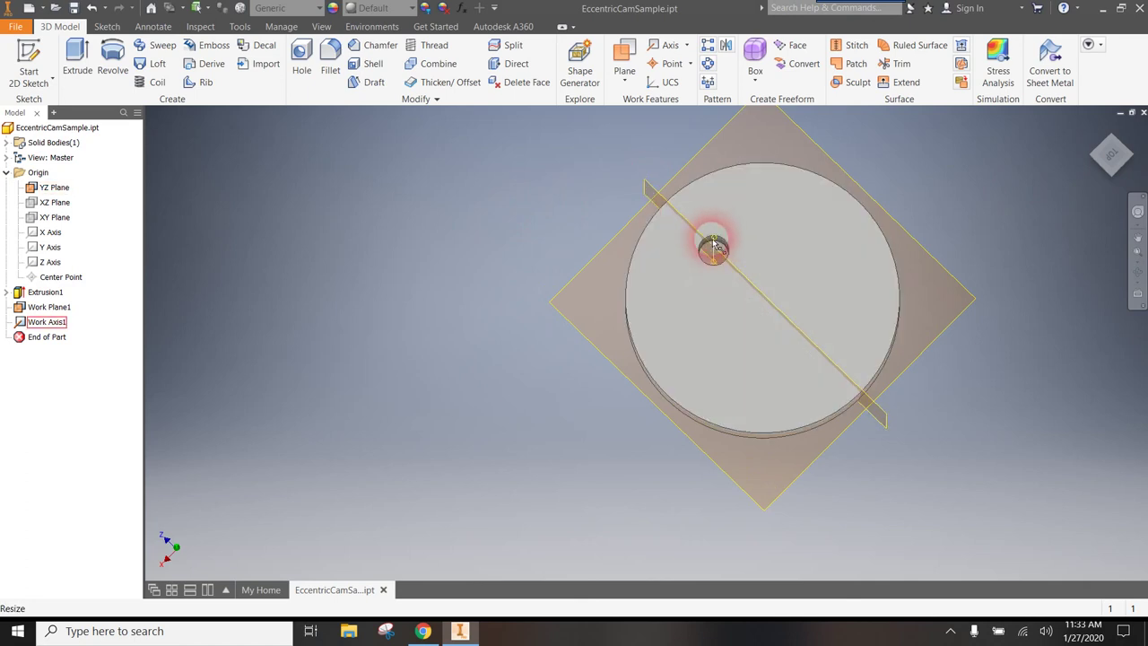
pyautogui.click(1108, 154)
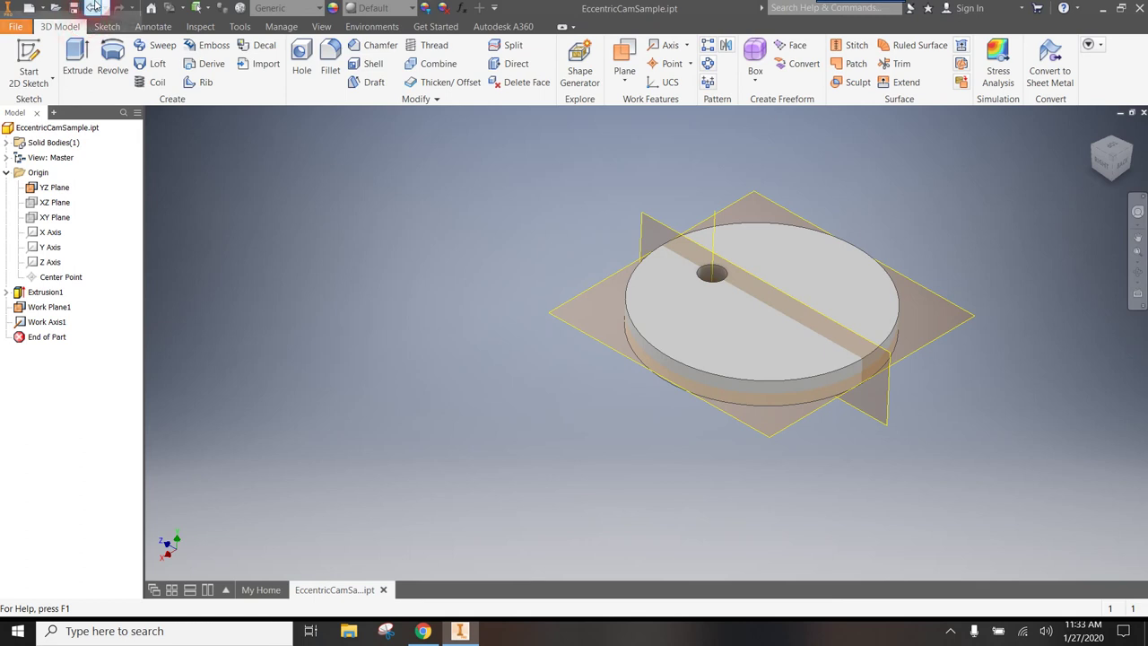
# Save EccentricCamSample.ipt from the Quick Access Toolbar
pyautogui.click(79, 7)
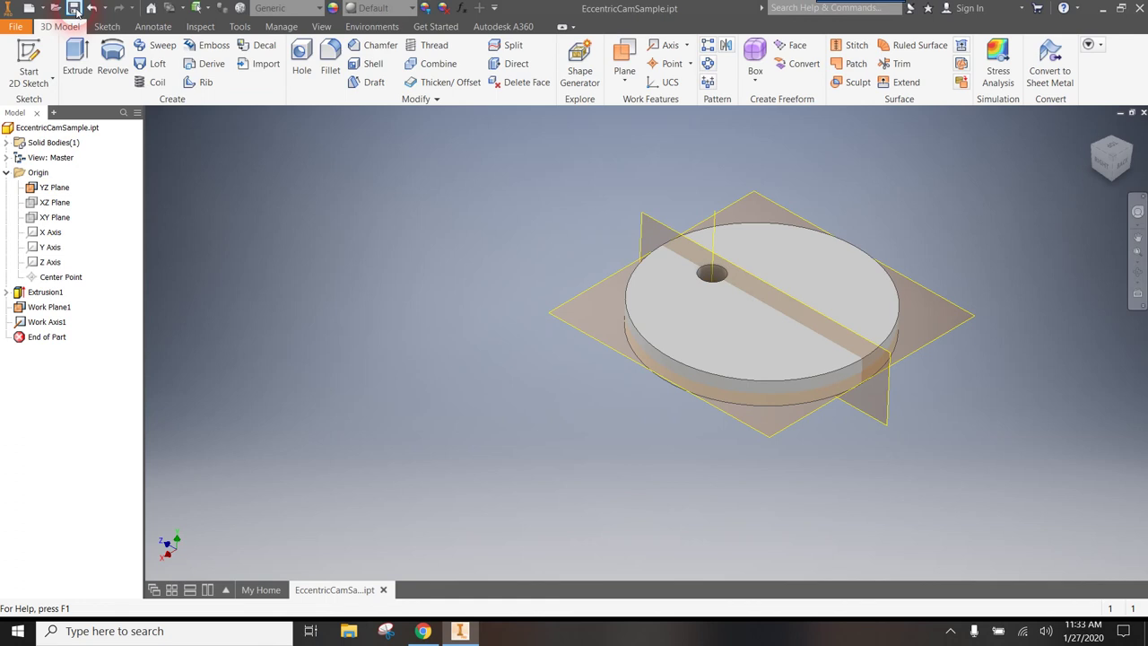
pyautogui.click(77, 9)
pyautogui.click(209, 6)
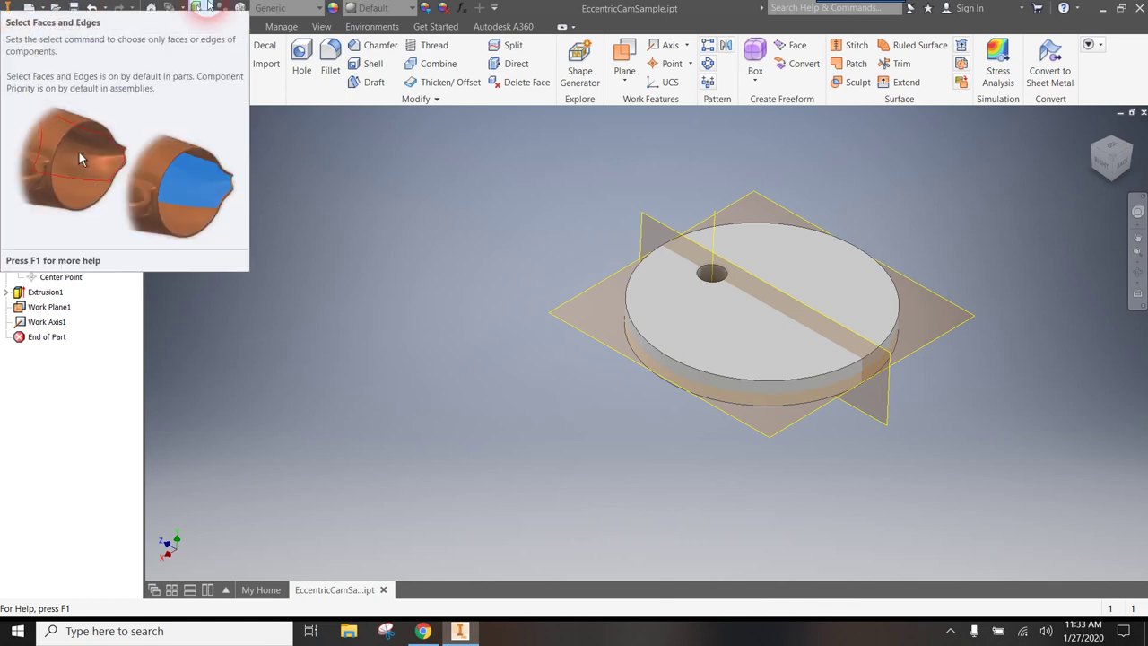
# Close the cam part and activate AutomataSimulation.ipj from the Act4.5-DAY2-Simulation folder
pyautogui.click(384, 591)
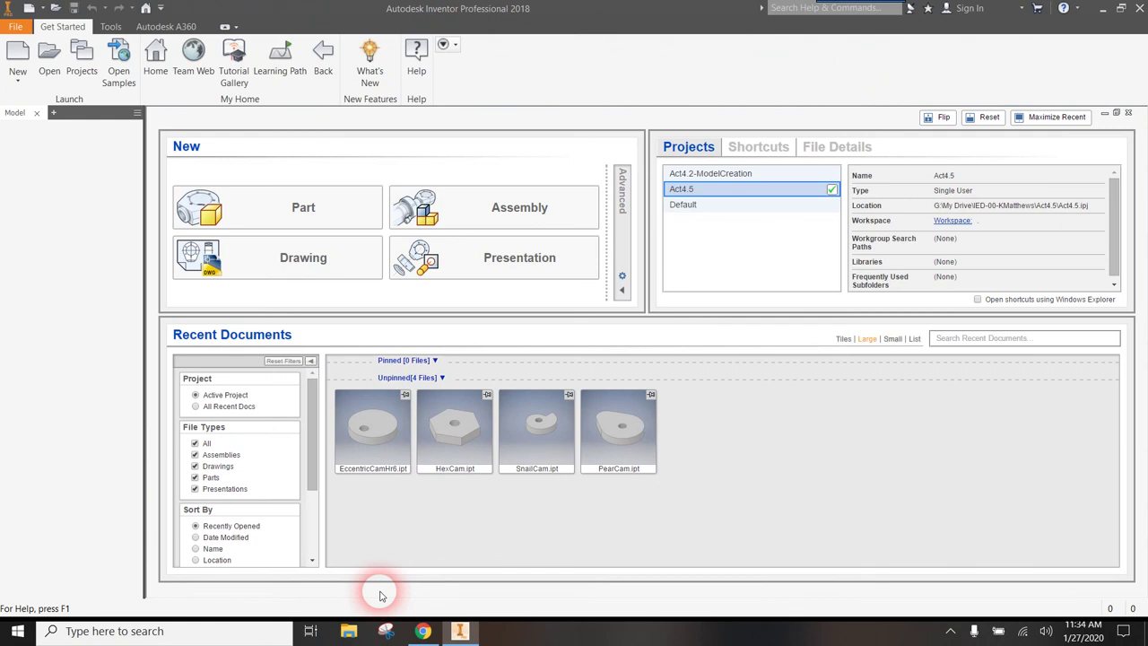
pyautogui.click(91, 72)
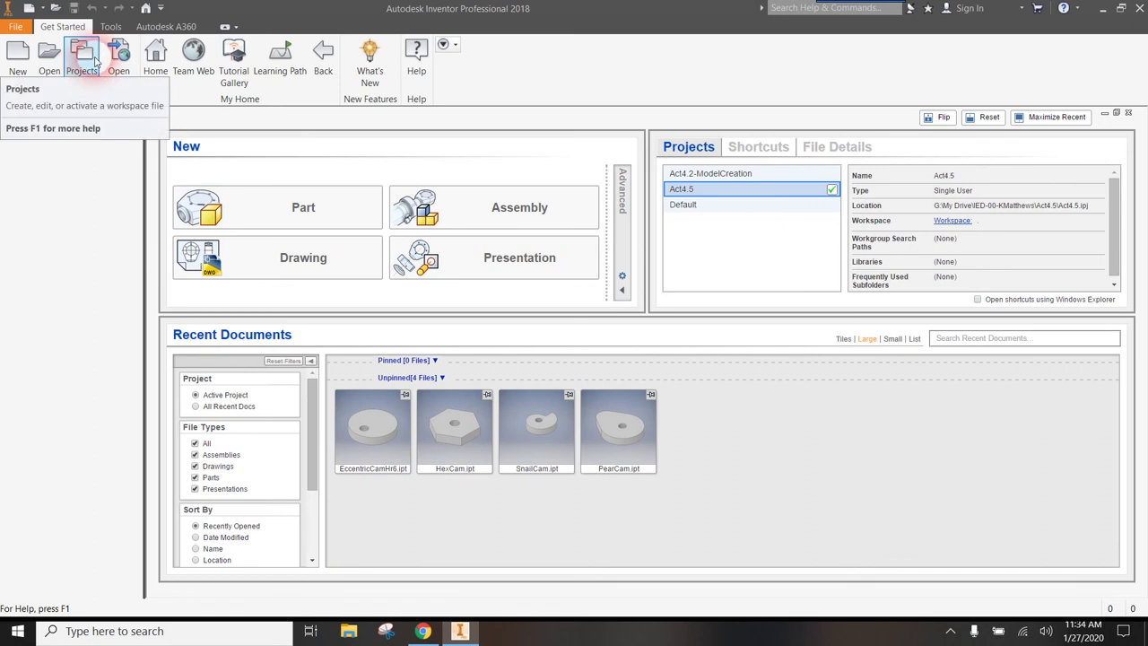
pyautogui.click(94, 63)
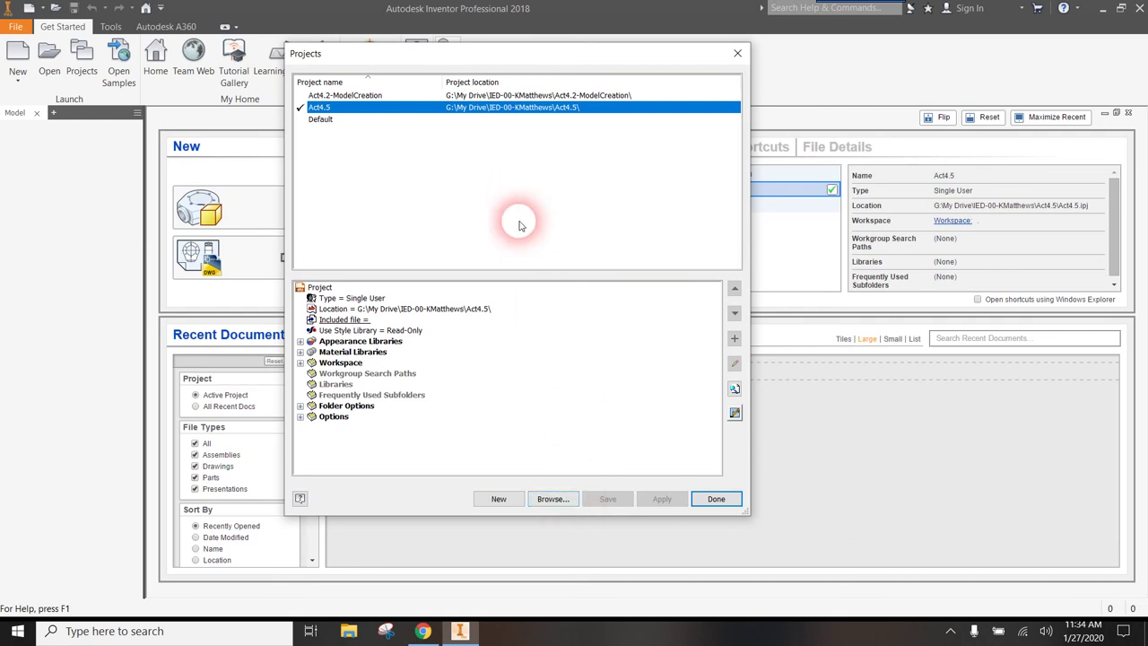
pyautogui.click(547, 502)
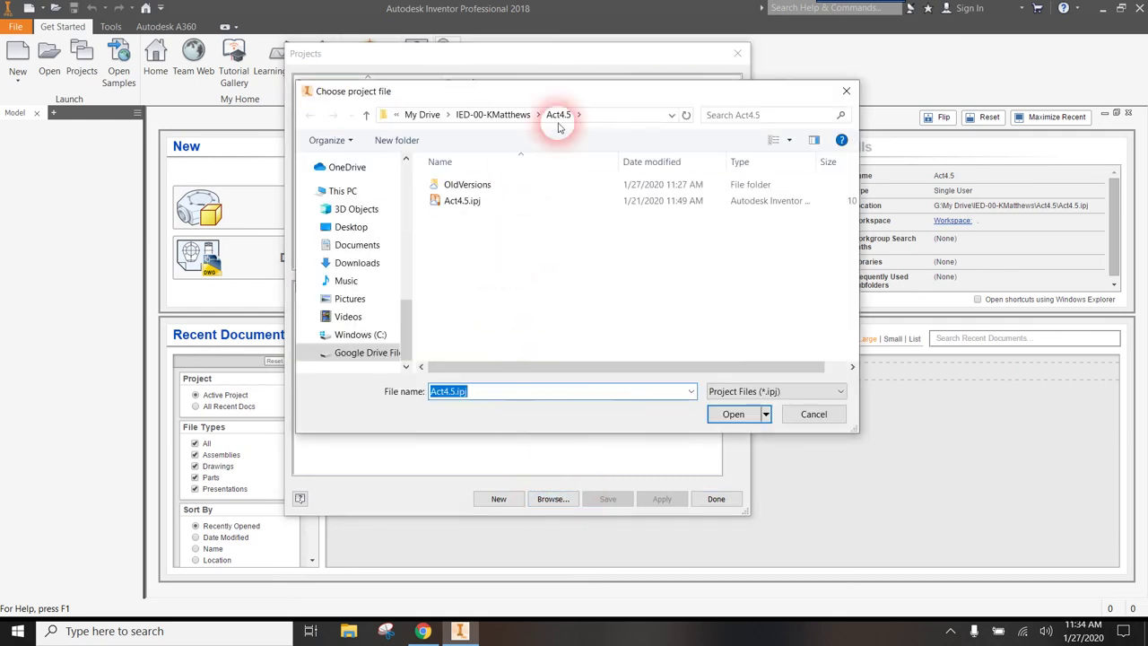
pyautogui.click(495, 116)
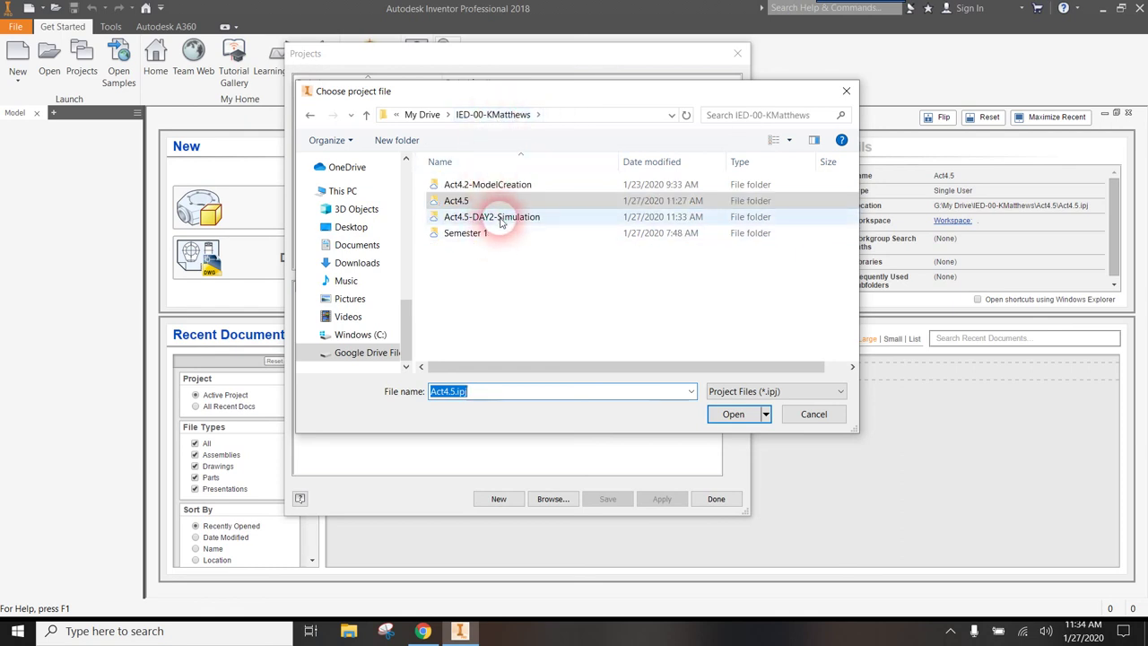
pyautogui.doubleClick(500, 219)
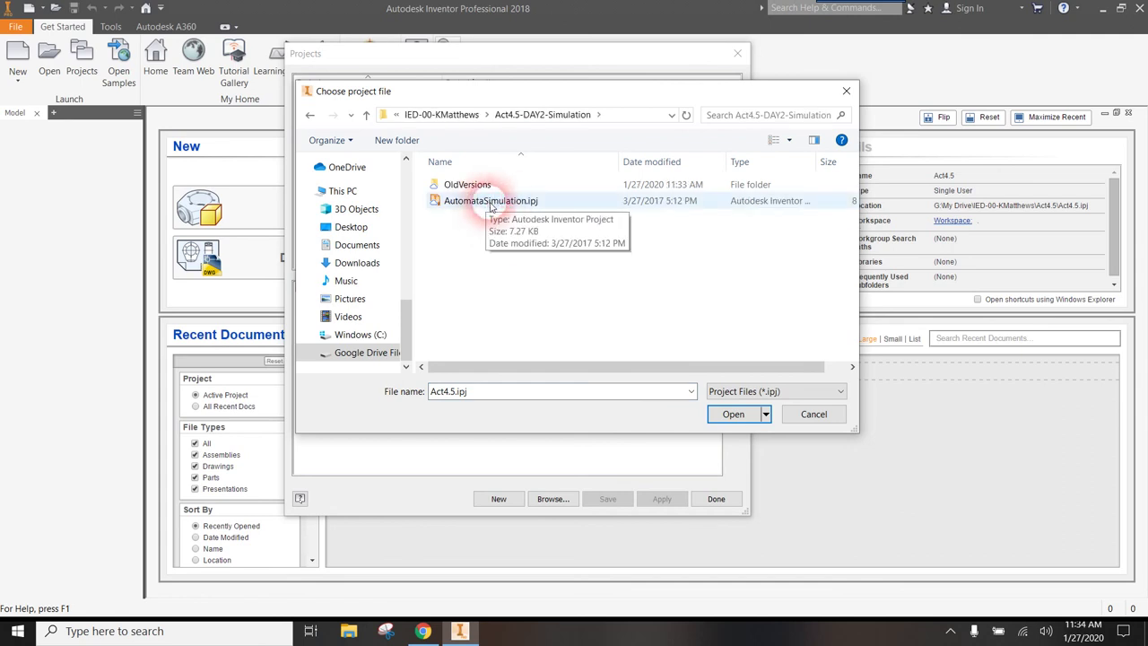
pyautogui.click(491, 203)
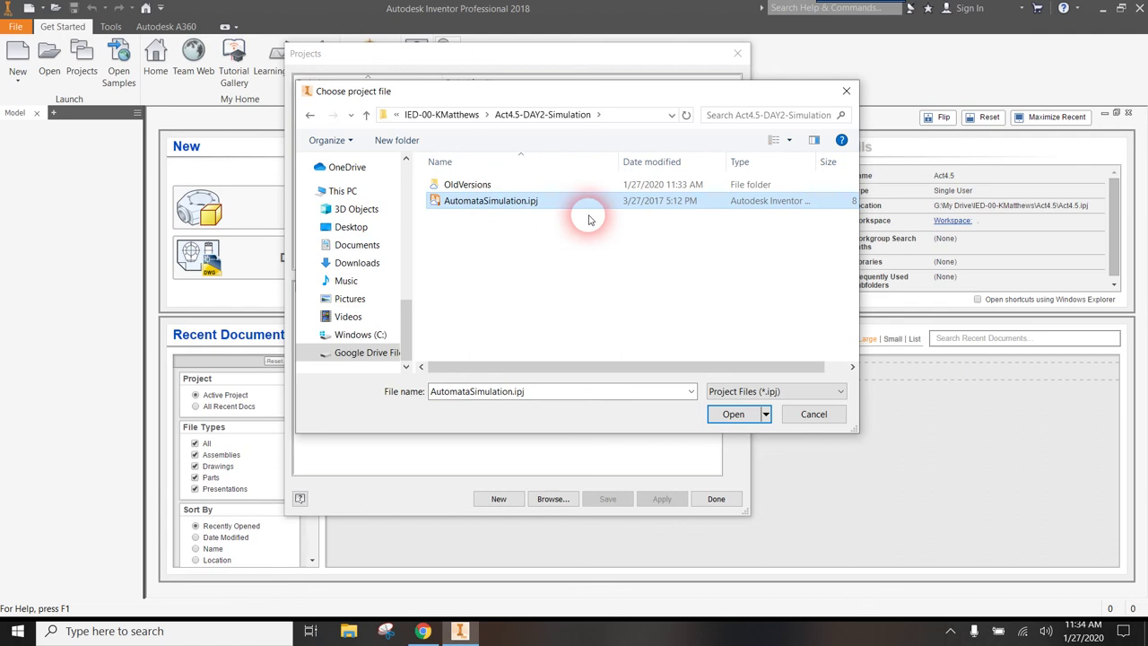
pyautogui.click(733, 414)
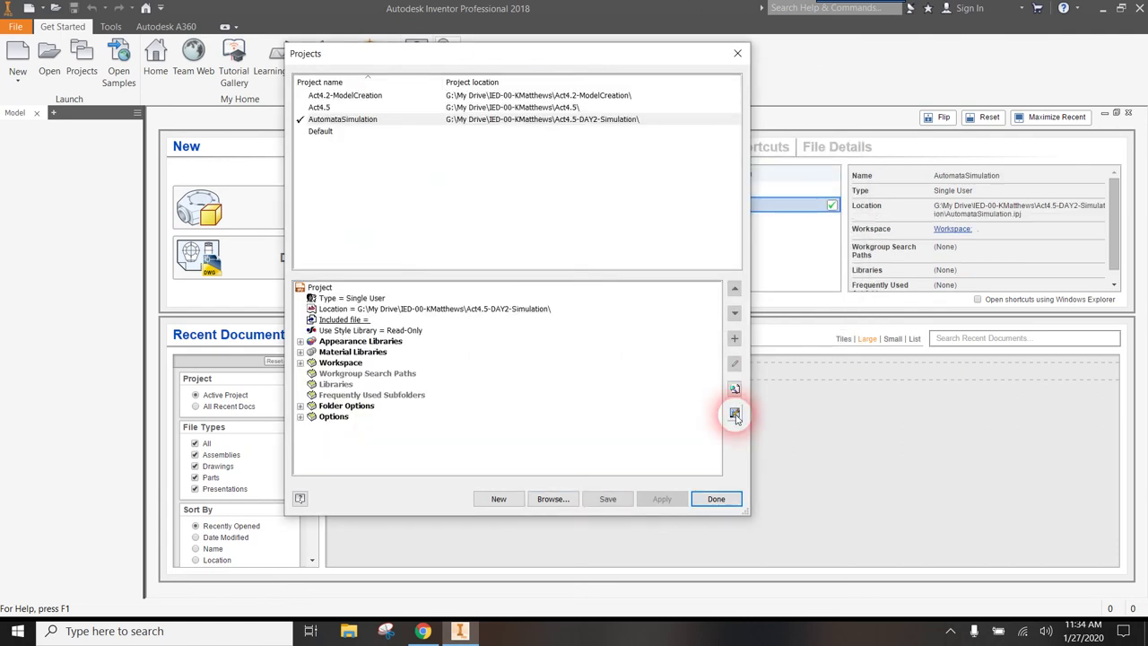
# Finish with Projects and open the AutomataSimulationTEST.iam assembly
pyautogui.click(736, 501)
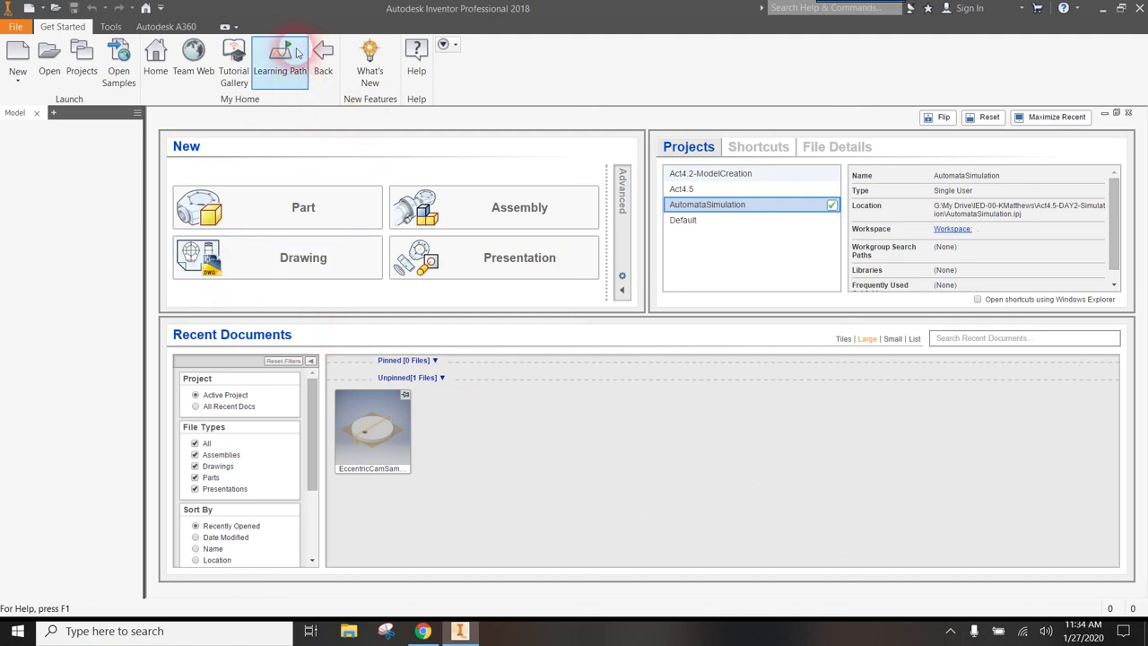
pyautogui.click(54, 55)
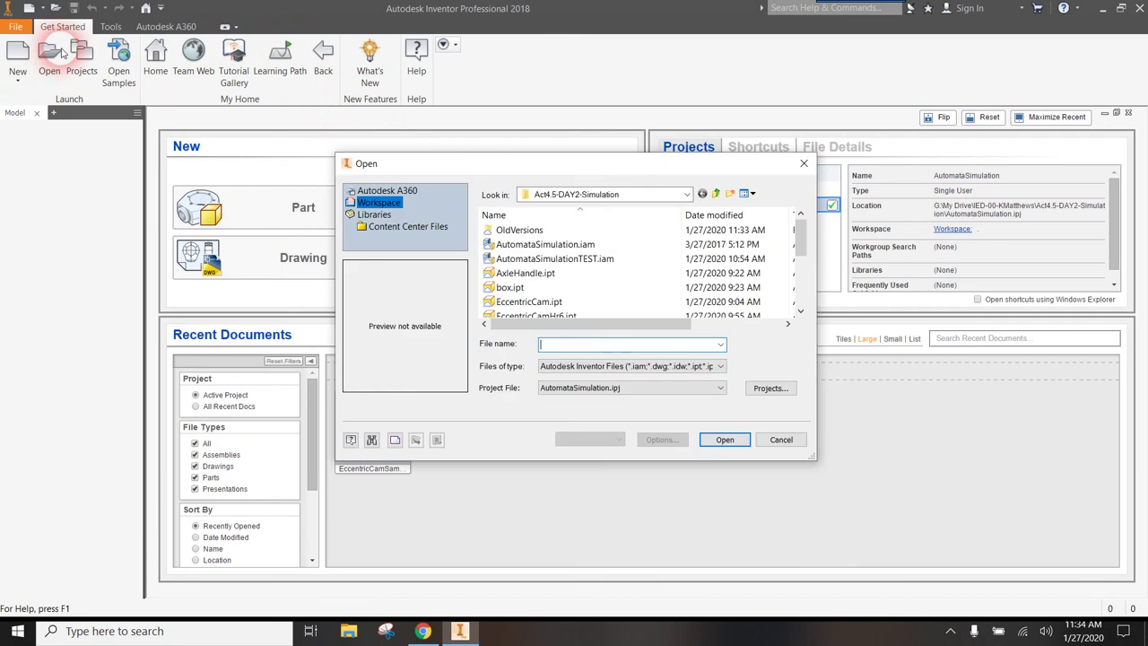
pyautogui.click(565, 260)
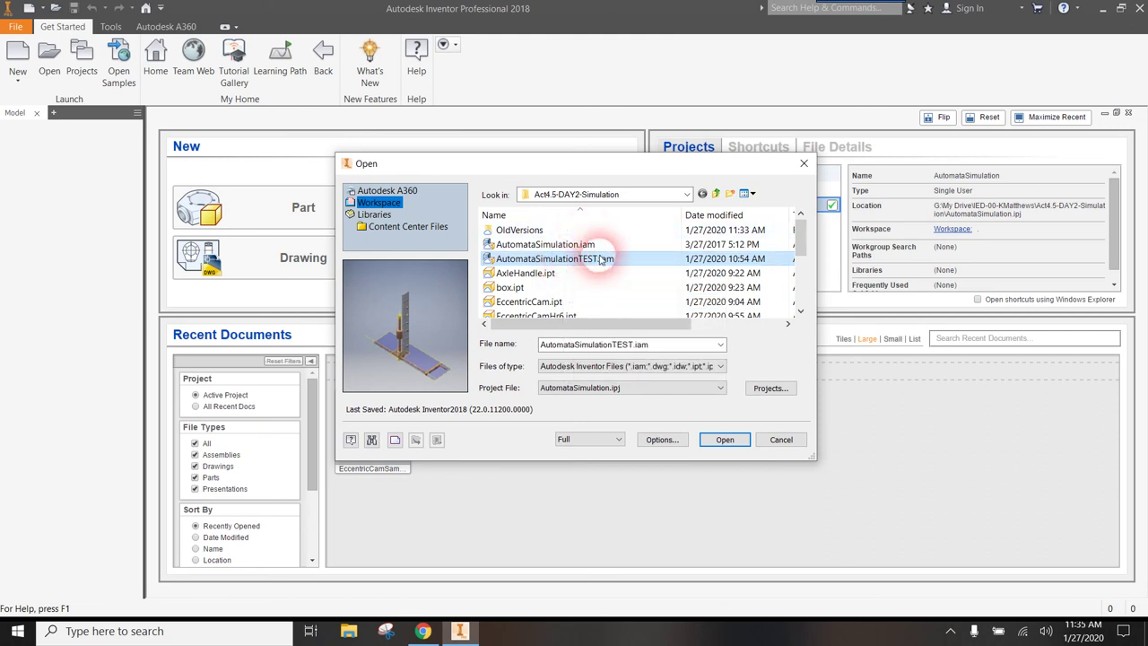
pyautogui.click(724, 439)
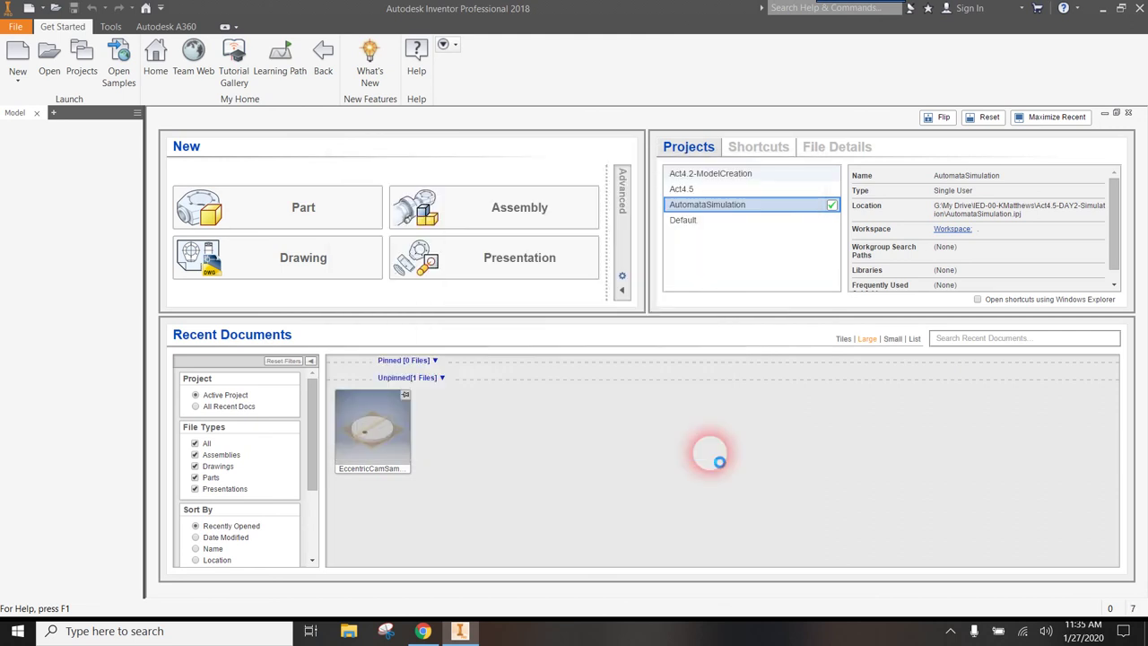